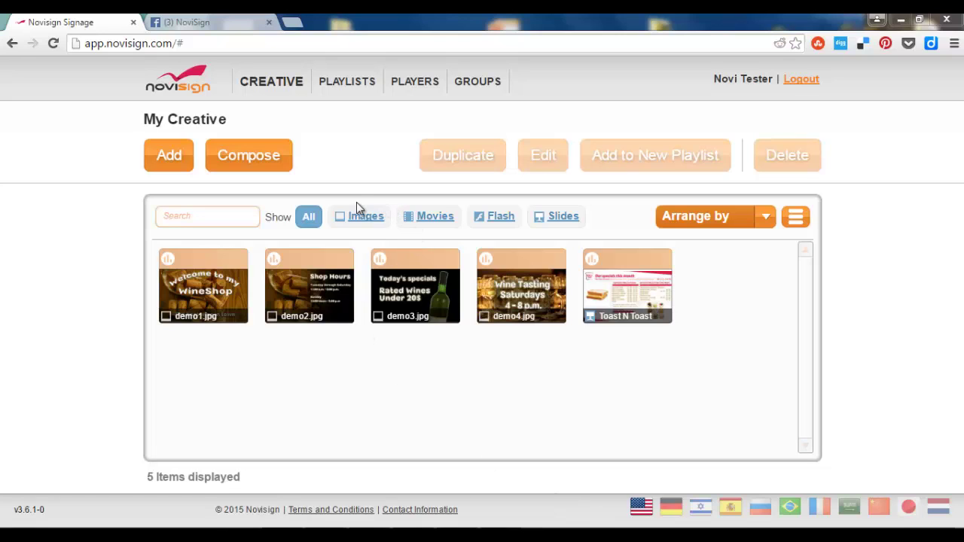
# Step: Create a new creative named 'Facebook Creative' from the Blank template
pyautogui.click(255, 162)
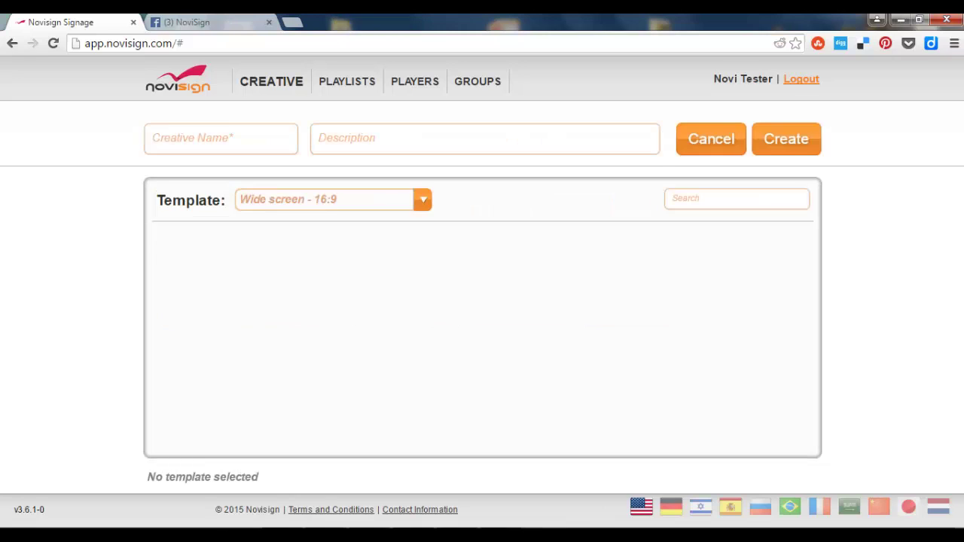
pyautogui.click(253, 141)
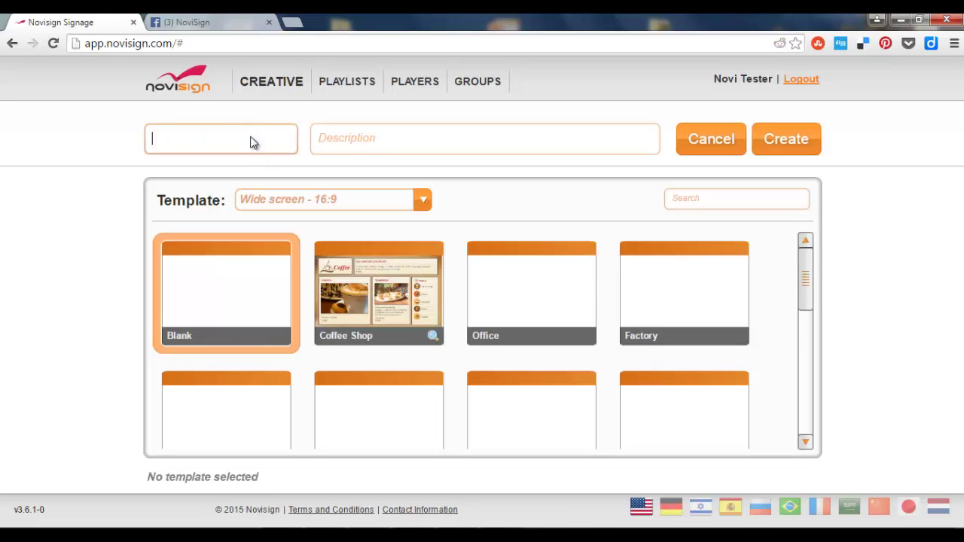
pyautogui.write('Face')
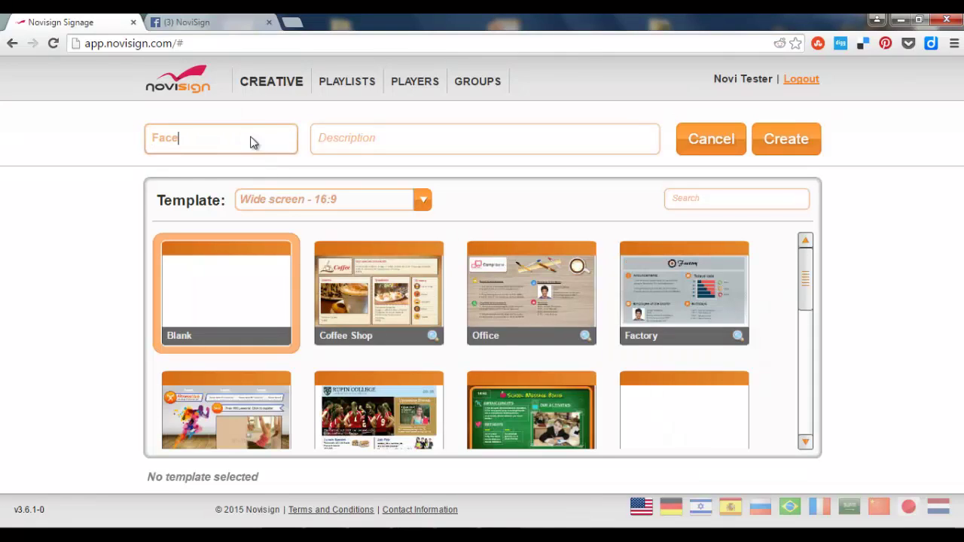
pyautogui.write('book')
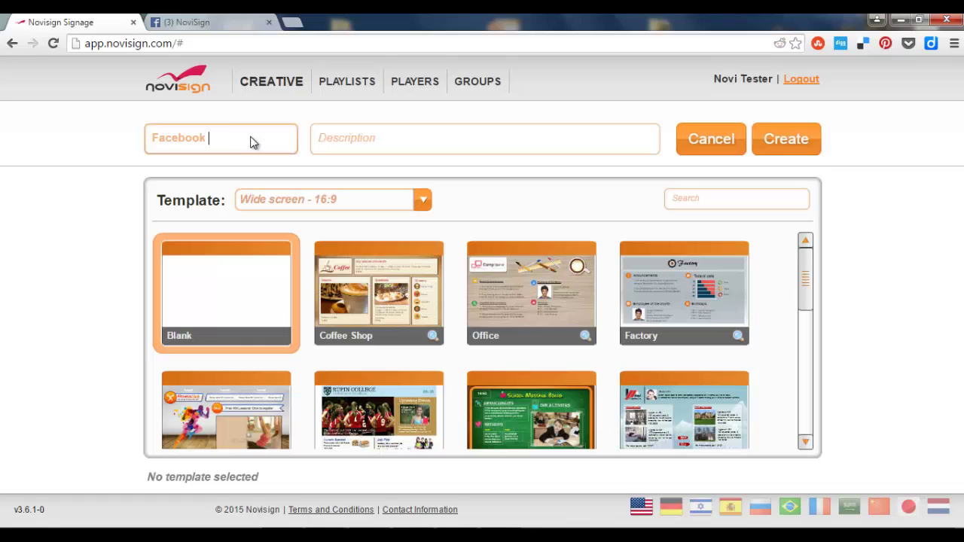
pyautogui.write(' Creative')
pyautogui.click(784, 142)
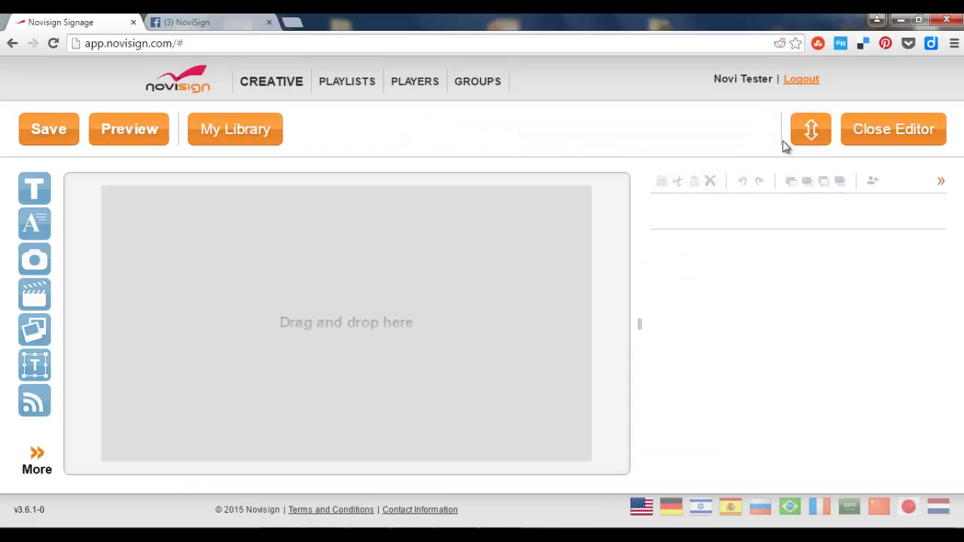
# Step: Drop a Facebook widget onto the canvas and log in with the personal Facebook profile
pyautogui.click(34, 457)
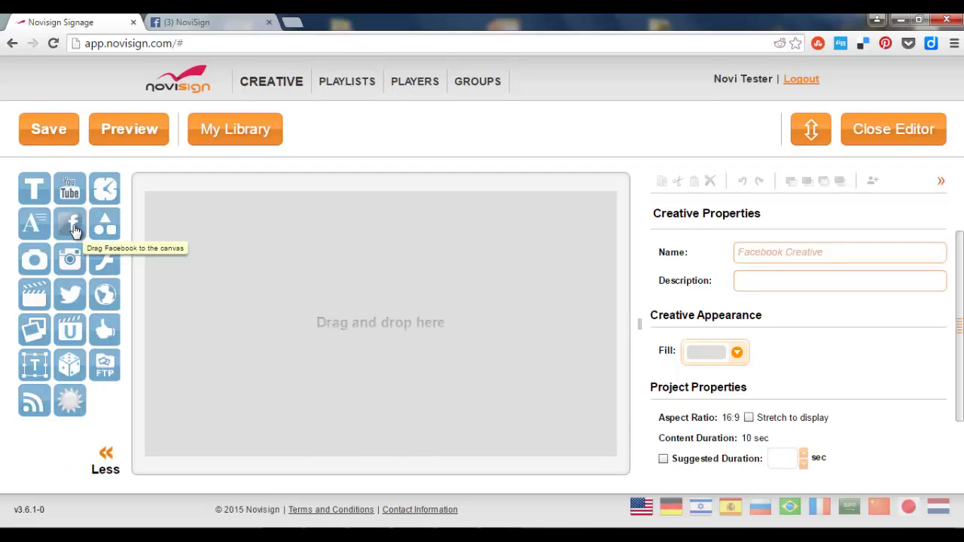
pyautogui.moveTo(73, 231); pyautogui.dragTo(177, 241)
pyautogui.moveTo(330, 249); pyautogui.dragTo(330, 251)
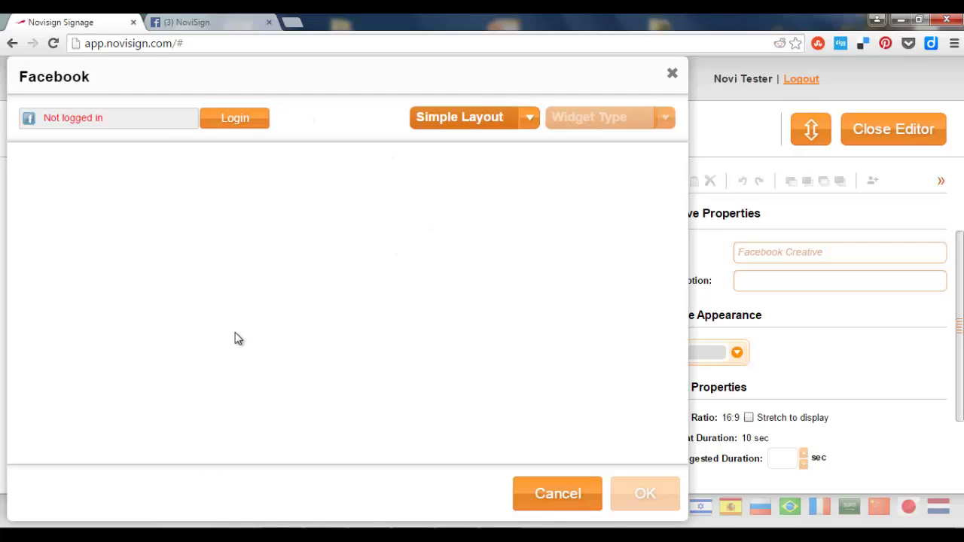
pyautogui.click(244, 128)
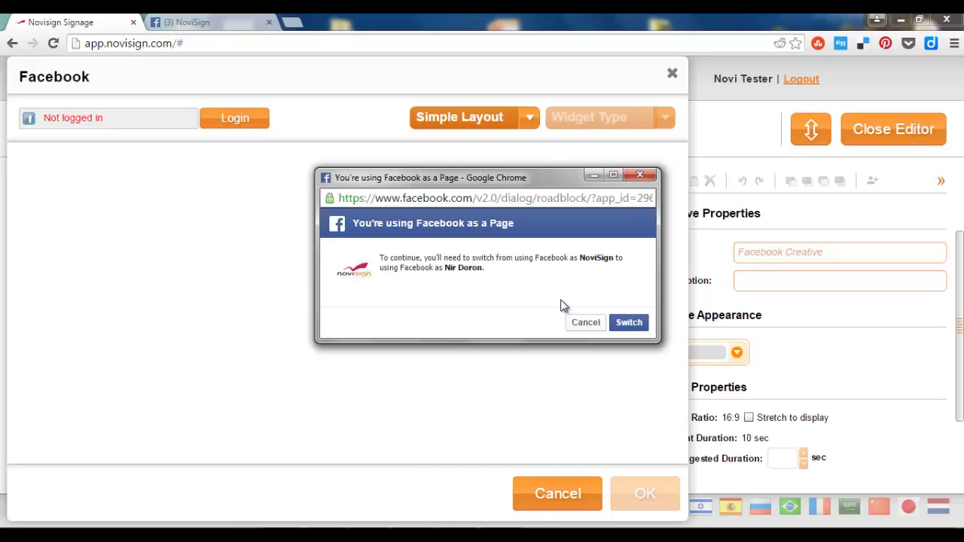
pyautogui.click(621, 324)
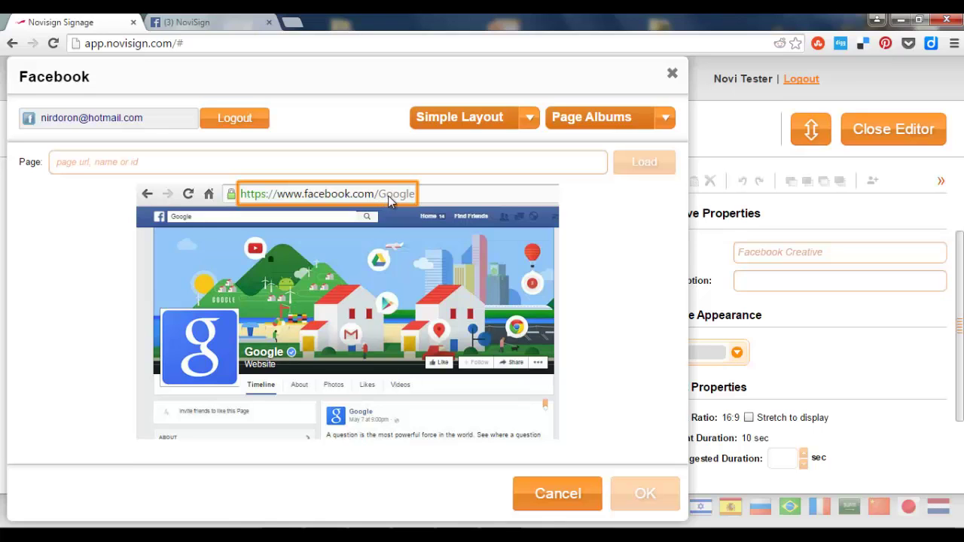
pyautogui.click(226, 27)
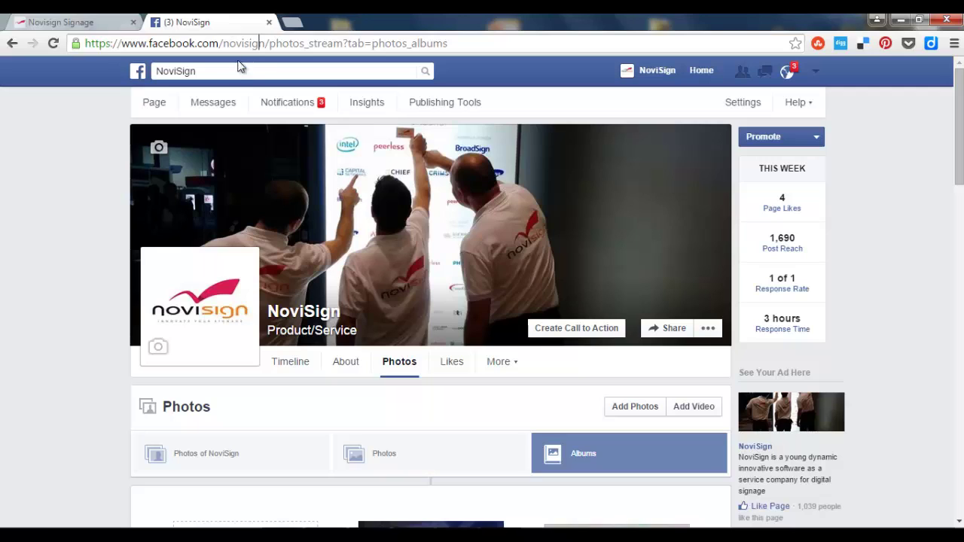
pyautogui.moveTo(84, 44); pyautogui.dragTo(265, 45)
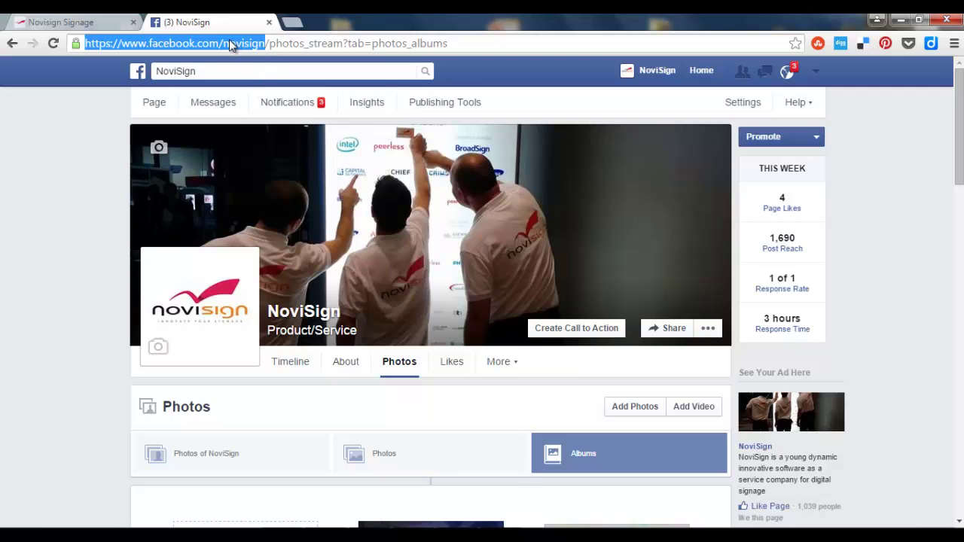
pyautogui.rightClick(230, 44)
pyautogui.click(257, 92)
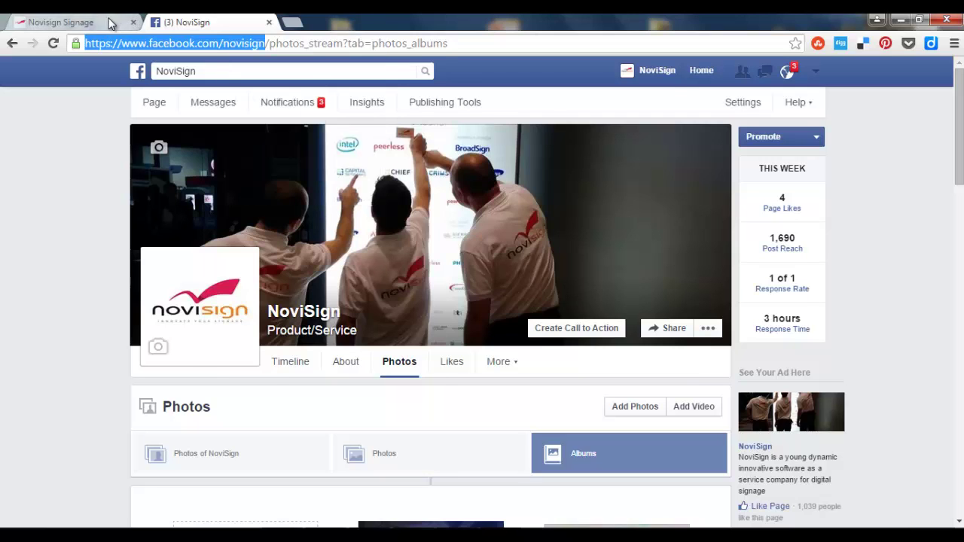
pyautogui.click(108, 22)
# Step: Load the pasted NoviSign page in Simple Layout and place its 'Events @ NoviSign' album
pyautogui.click(248, 161)
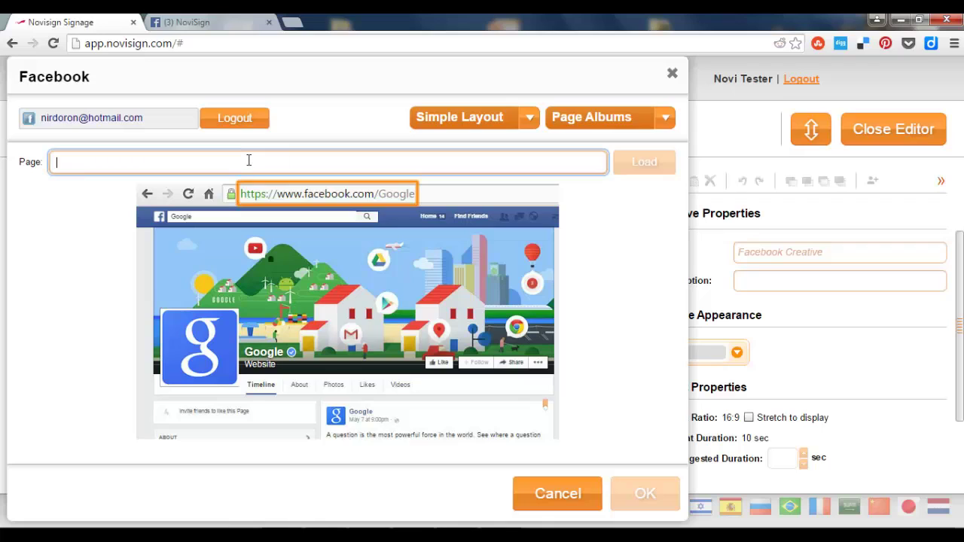
pyautogui.hotkey('ctrl', 'v')
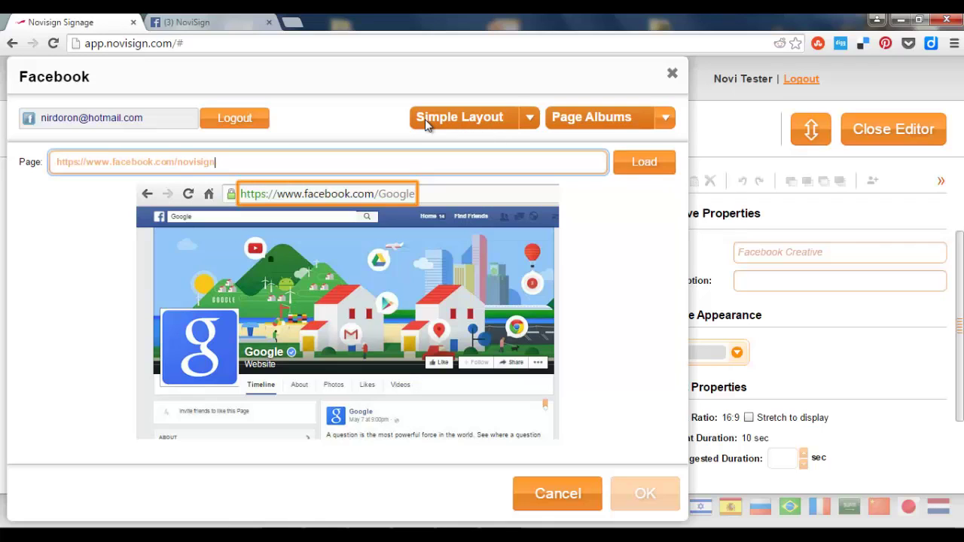
pyautogui.click(531, 119)
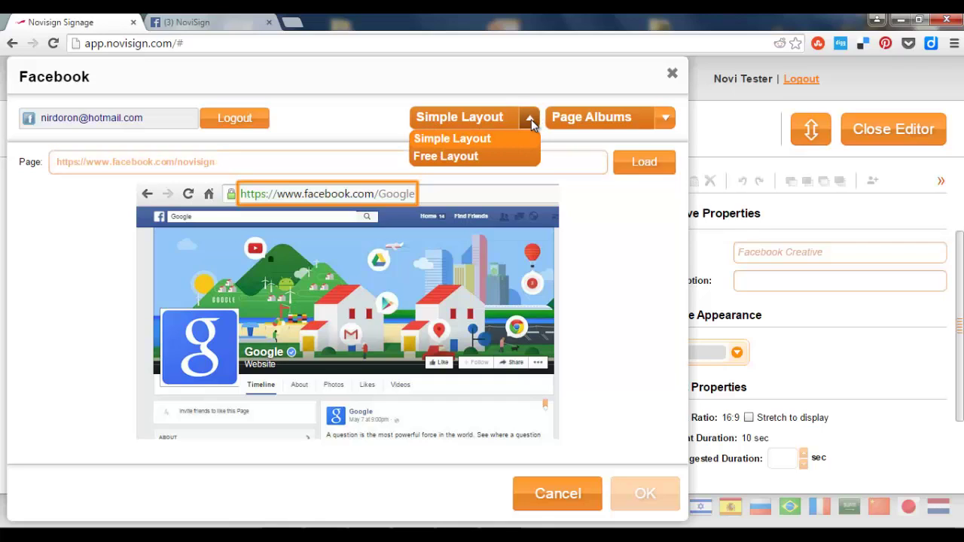
pyautogui.click(386, 126)
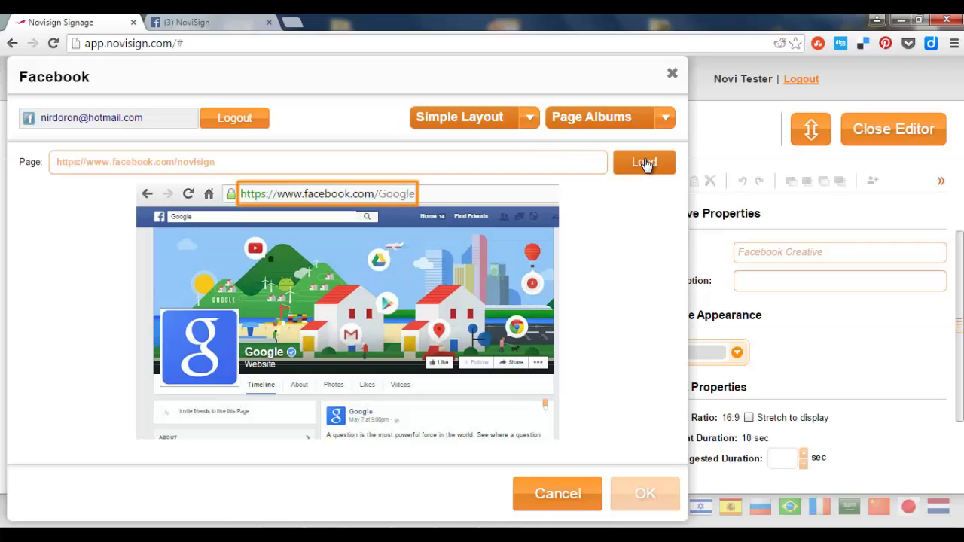
pyautogui.click(644, 162)
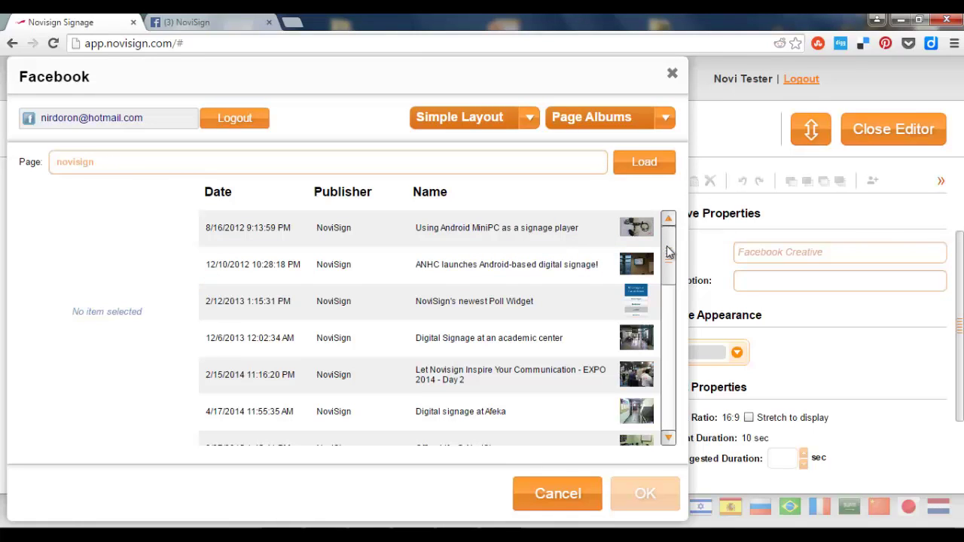
pyautogui.moveTo(669, 253); pyautogui.dragTo(670, 292)
pyautogui.click(559, 322)
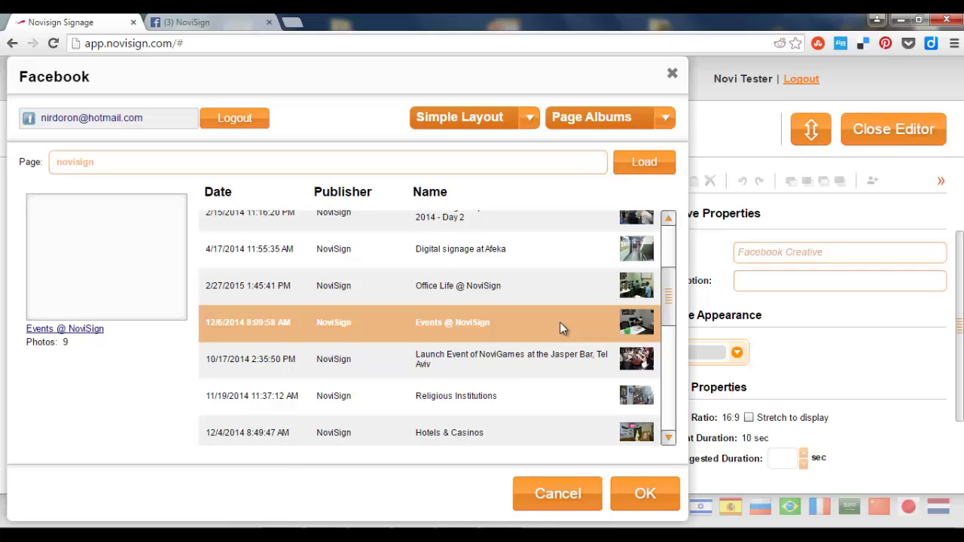
pyautogui.click(645, 494)
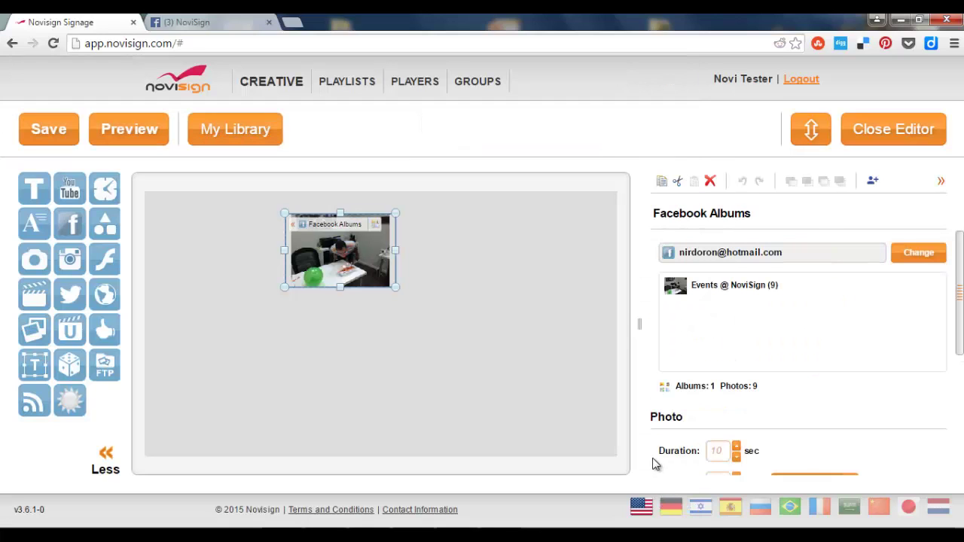
# Step: Enlarge and reposition the Facebook Albums widget over most of the canvas, then save
pyautogui.moveTo(394, 285); pyautogui.dragTo(540, 419)
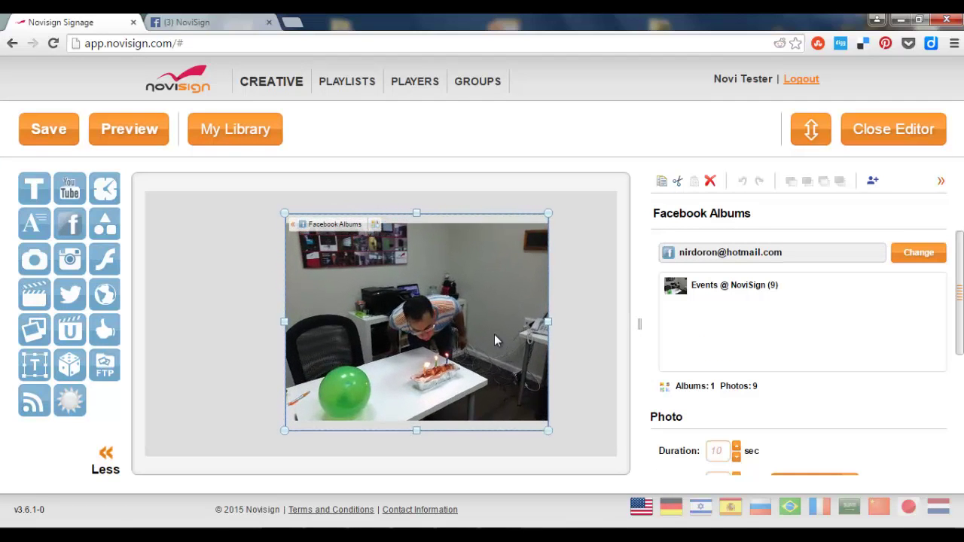
pyautogui.moveTo(484, 332); pyautogui.dragTo(424, 314)
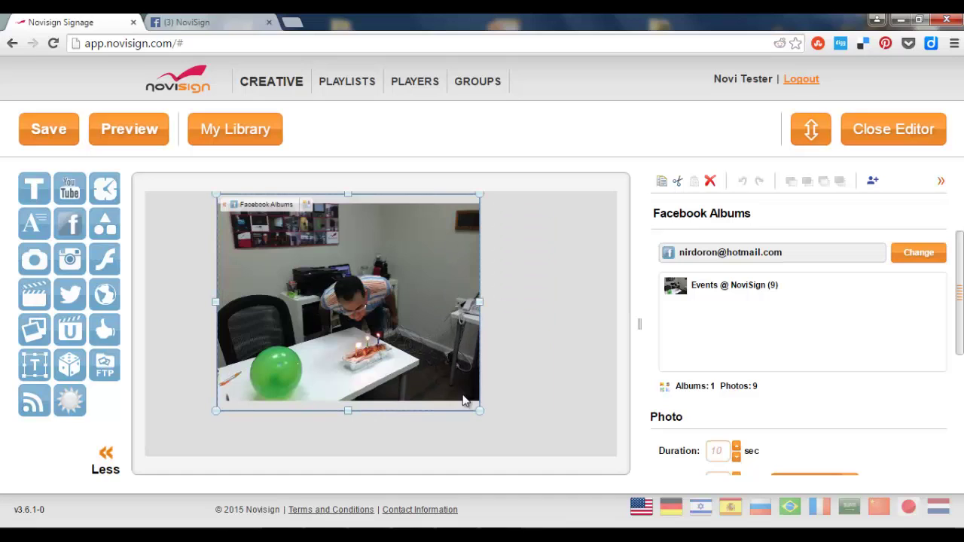
pyautogui.moveTo(484, 414); pyautogui.dragTo(519, 430)
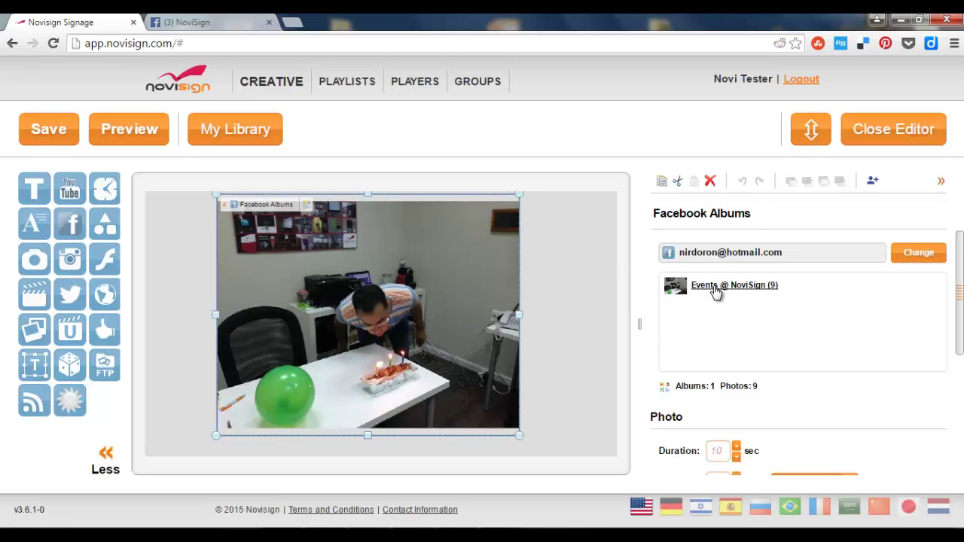
pyautogui.click(52, 132)
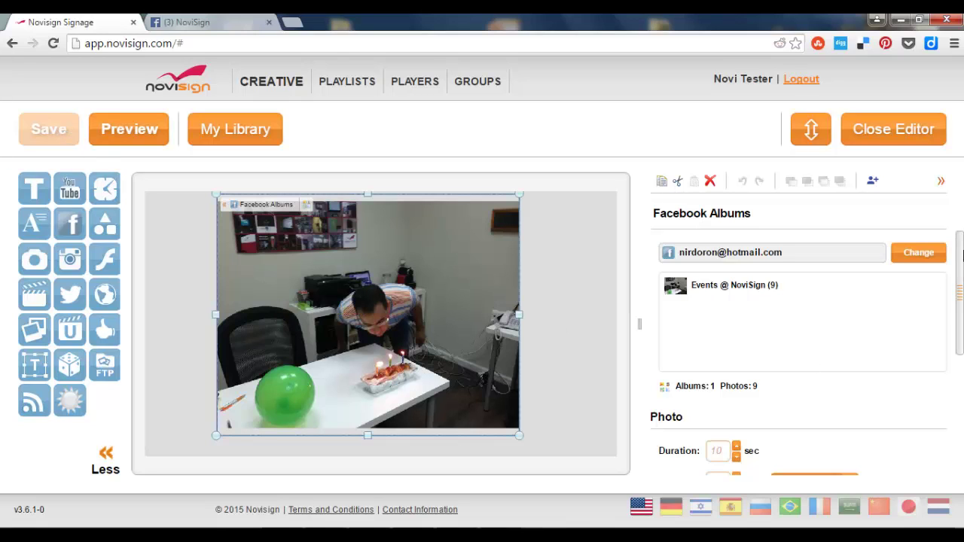
pyautogui.scroll(-3, 961, 254)
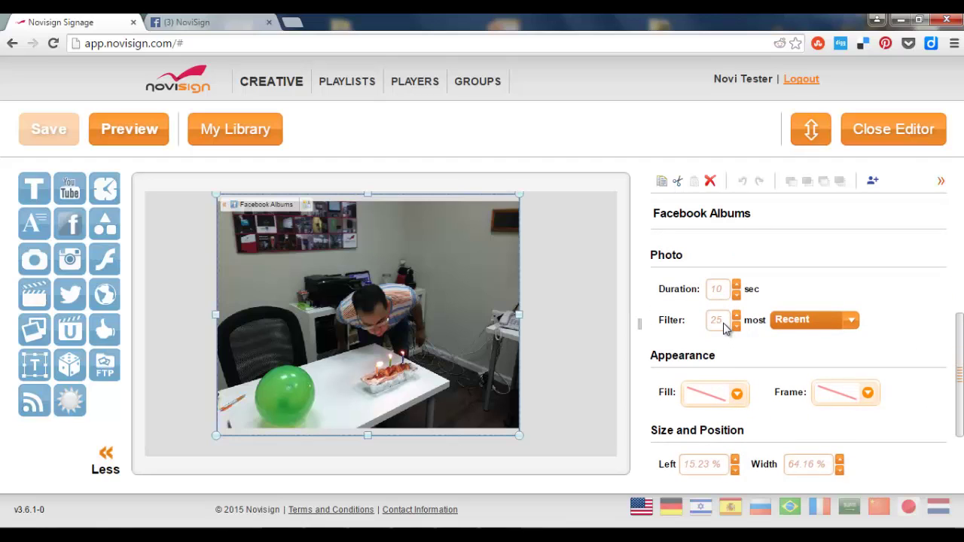
pyautogui.click(851, 322)
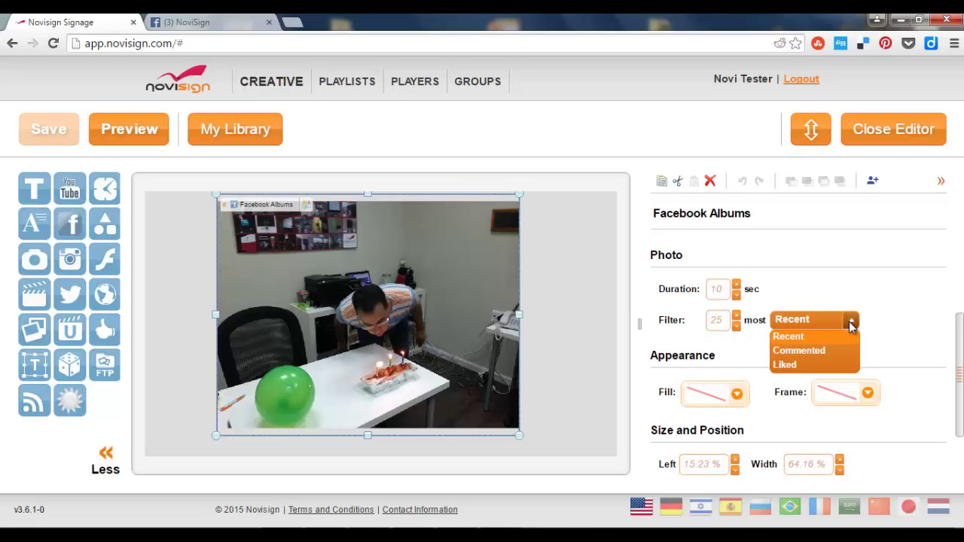
pyautogui.click(890, 319)
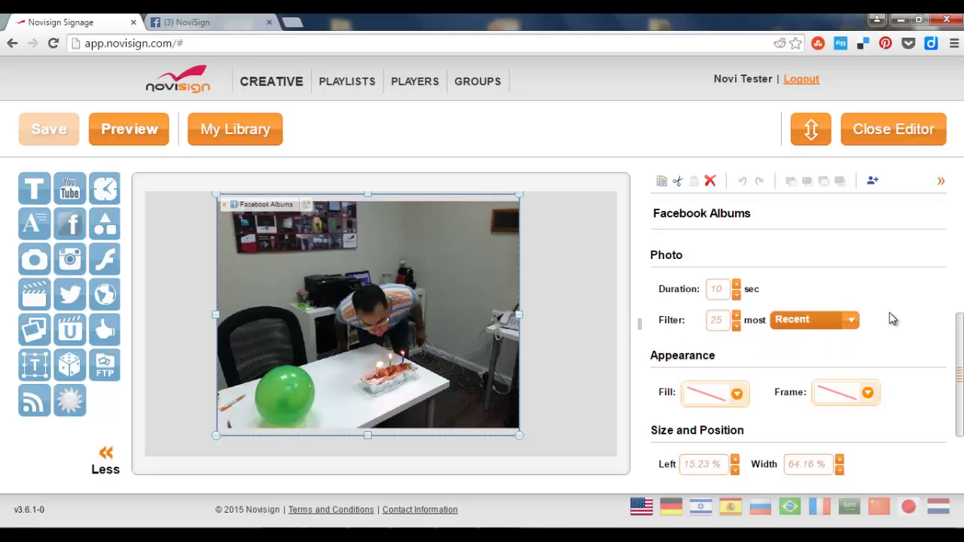
pyautogui.moveTo(960, 342); pyautogui.dragTo(956, 317)
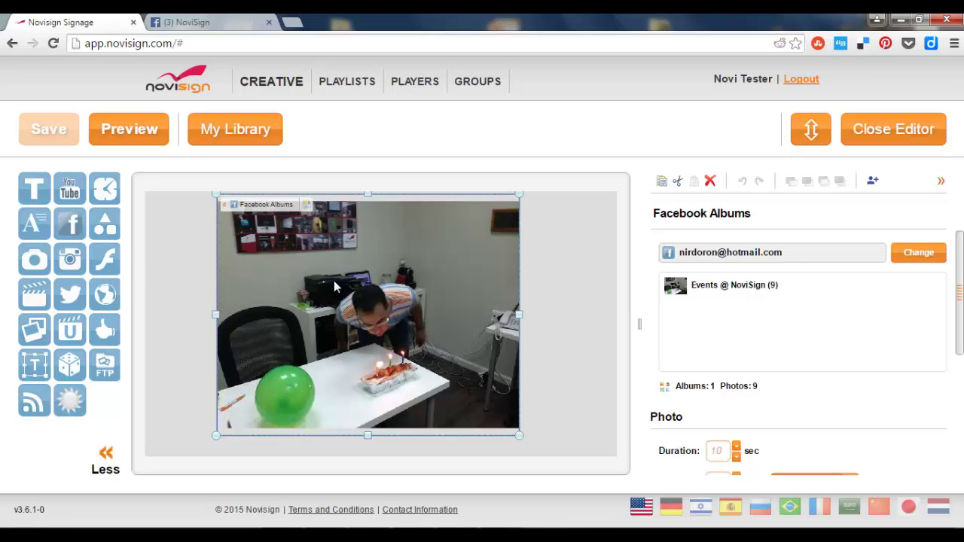
# Step: Replace the widget with a Free Layout Facebook widget showing 'Digital Signage at an academic center'
pyautogui.click(709, 180)
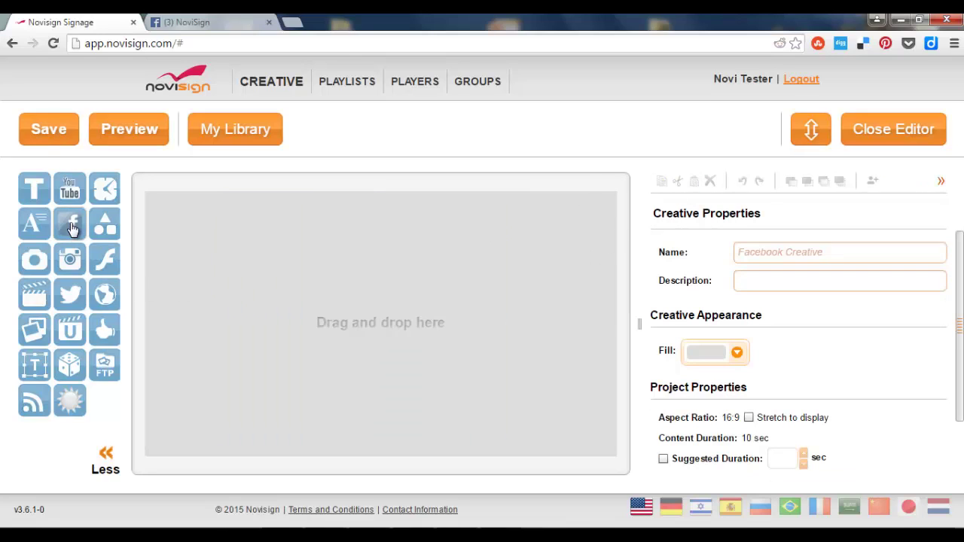
pyautogui.moveTo(69, 223); pyautogui.dragTo(282, 311)
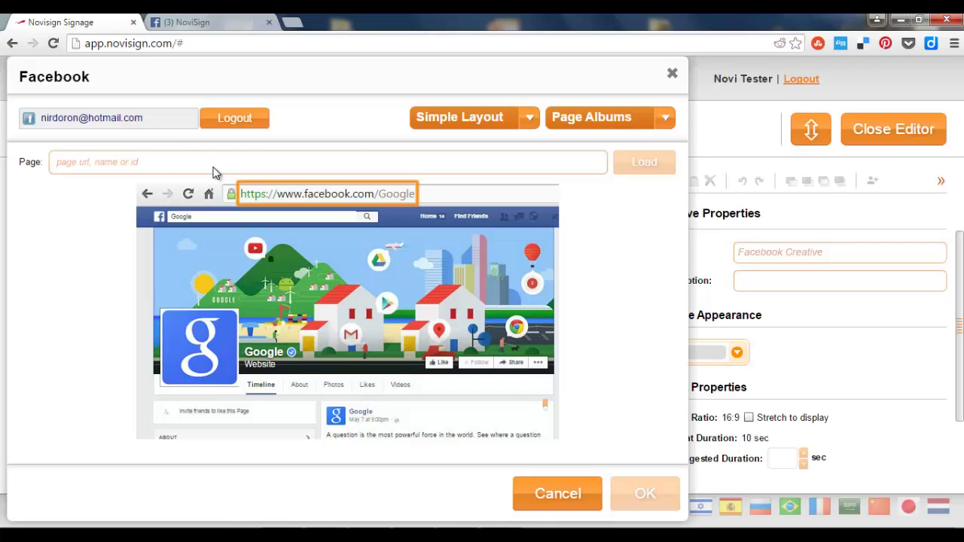
pyautogui.click(529, 119)
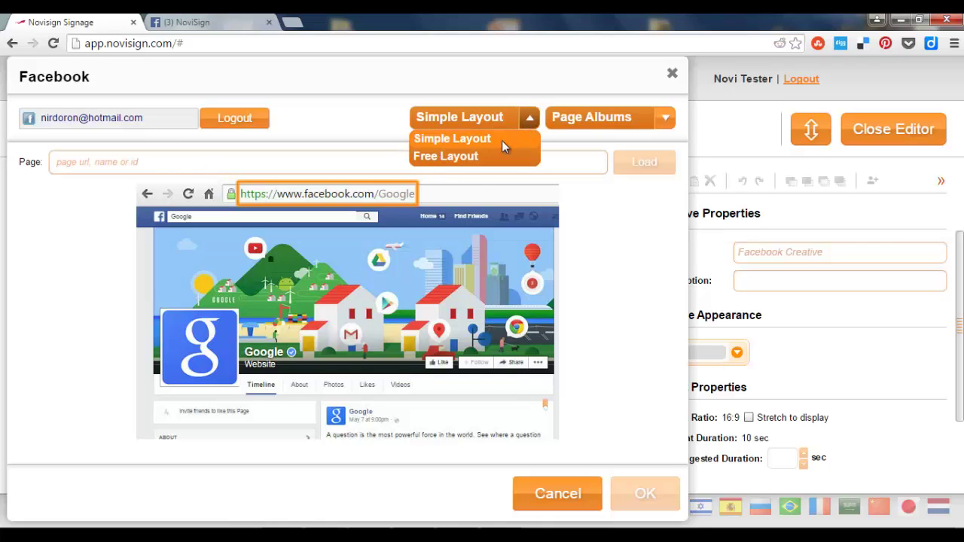
pyautogui.click(482, 155)
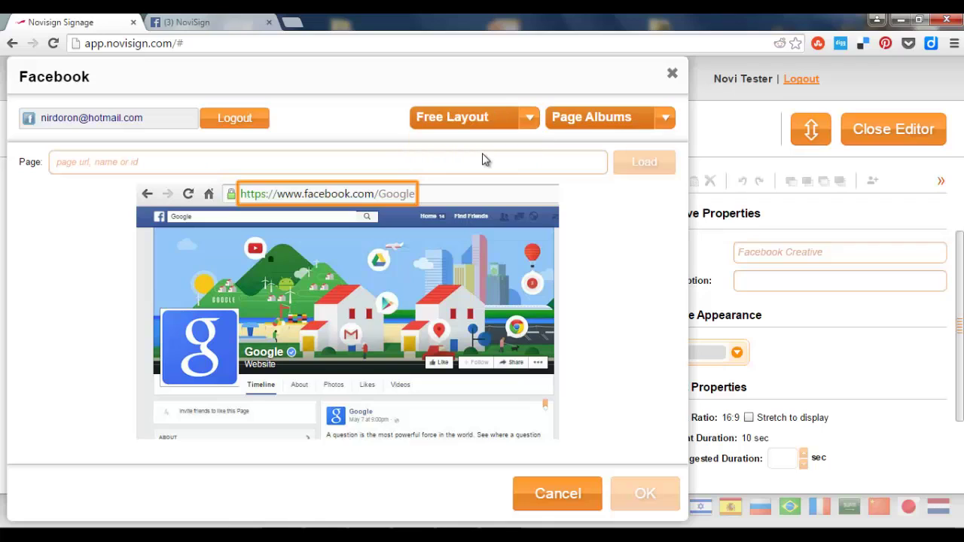
pyautogui.click(332, 159)
pyautogui.hotkey('ctrl', 'v')
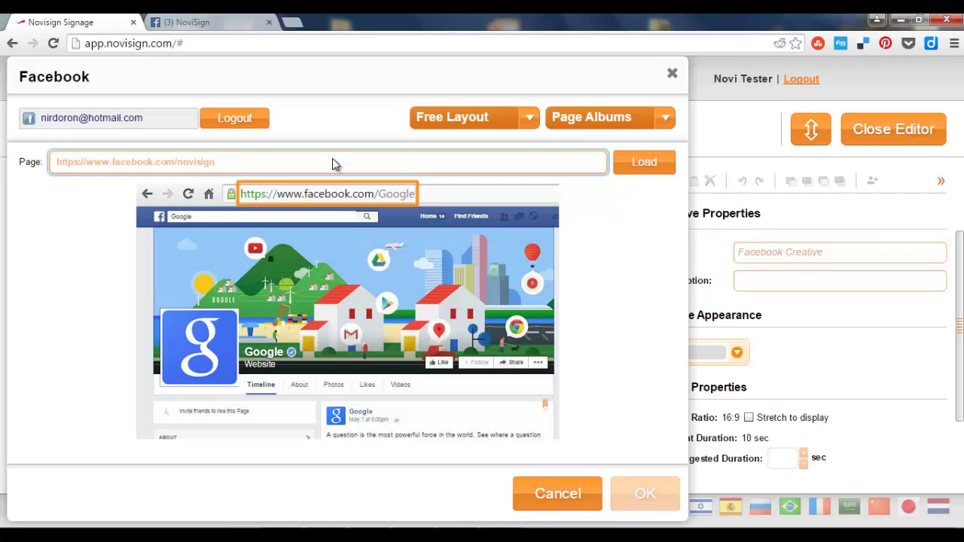
pyautogui.click(620, 164)
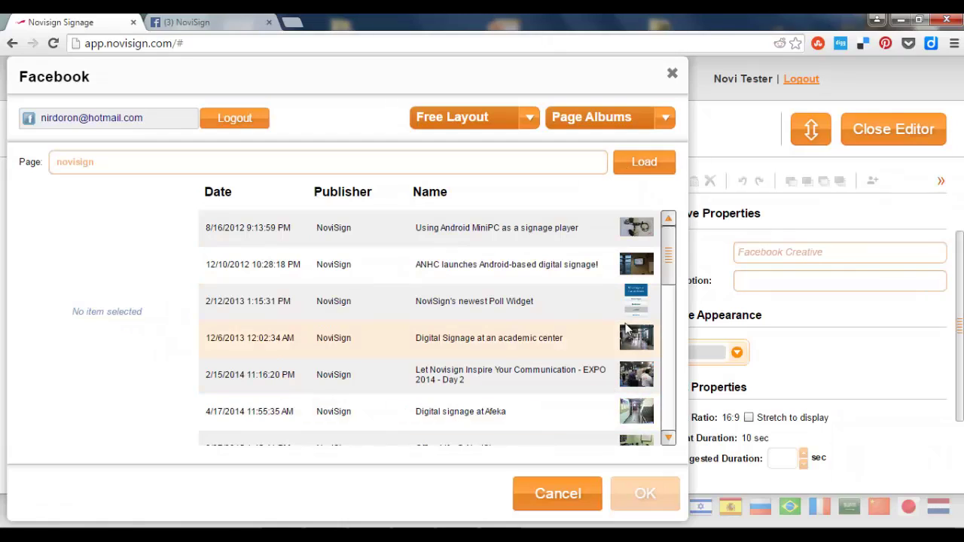
pyautogui.click(639, 339)
pyautogui.click(644, 493)
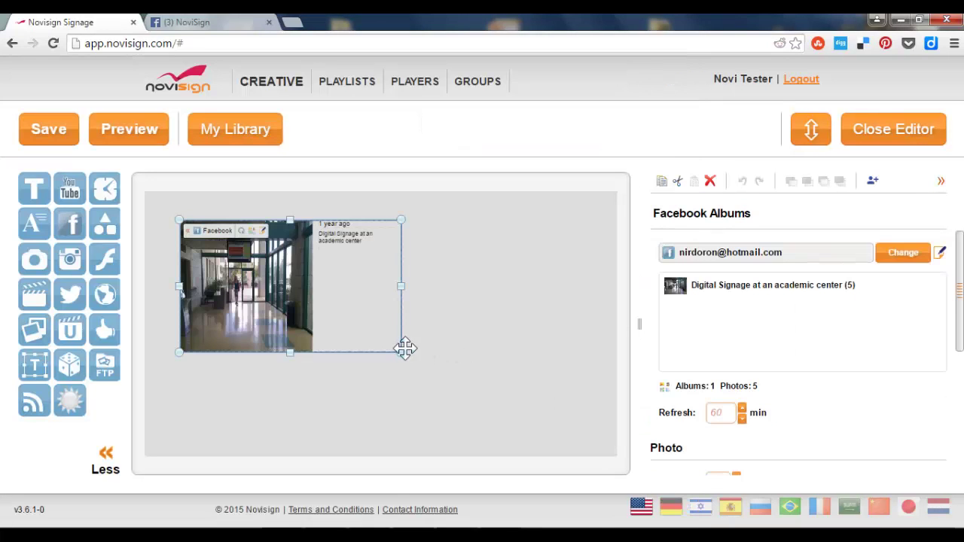
# Step: Enlarge the Free Layout widget and add a date, a second photo and a message box
pyautogui.moveTo(399, 353); pyautogui.dragTo(527, 442)
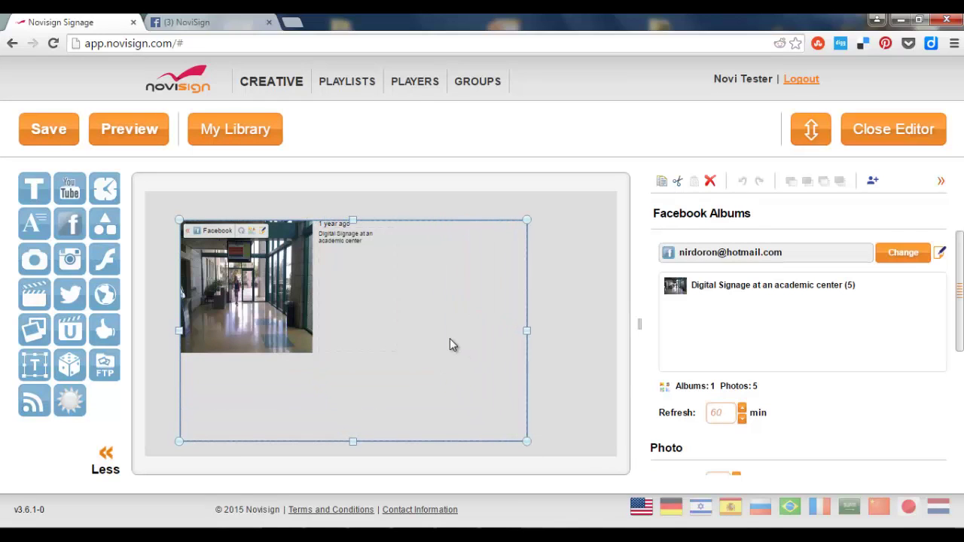
pyautogui.click(452, 289)
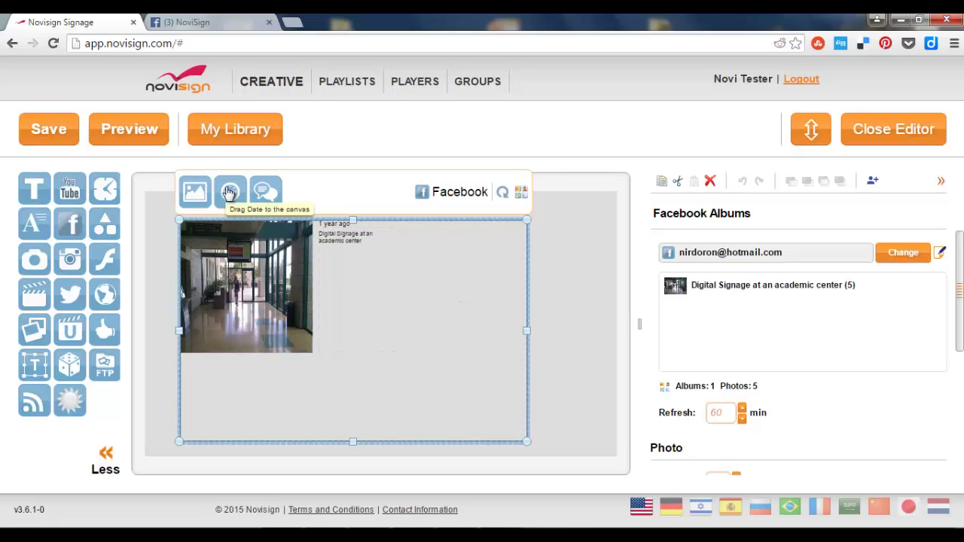
pyautogui.moveTo(230, 192); pyautogui.dragTo(488, 273)
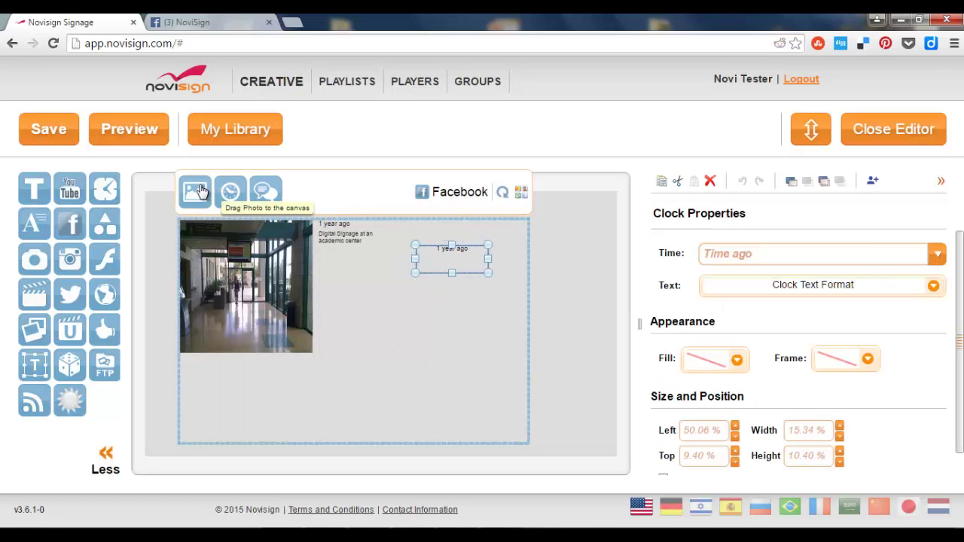
pyautogui.moveTo(189, 189); pyautogui.dragTo(410, 331)
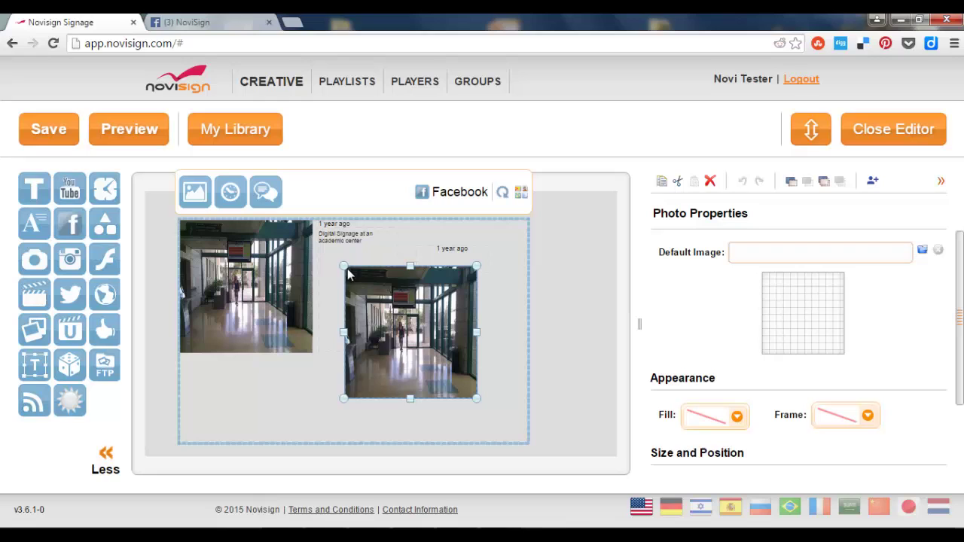
pyautogui.moveTo(343, 266); pyautogui.dragTo(365, 287)
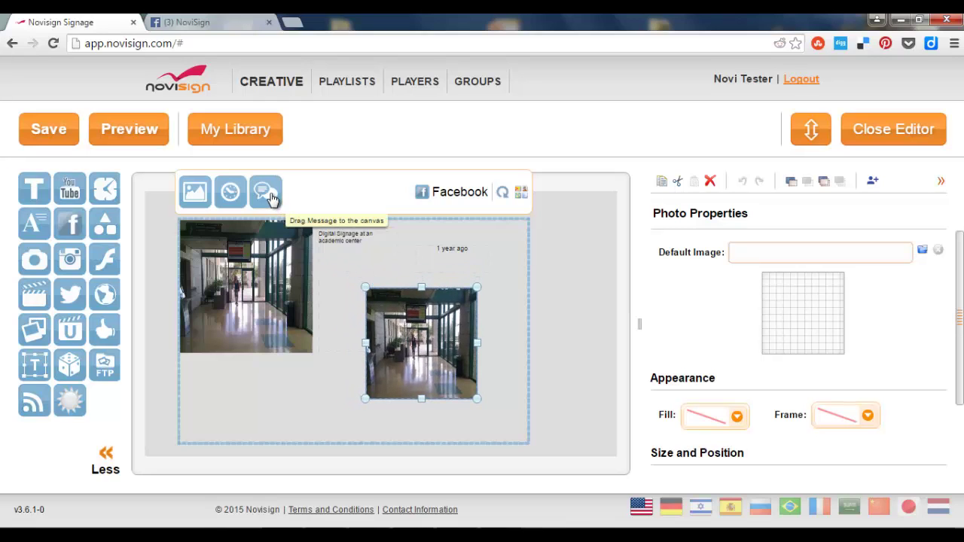
pyautogui.moveTo(271, 197); pyautogui.dragTo(351, 397)
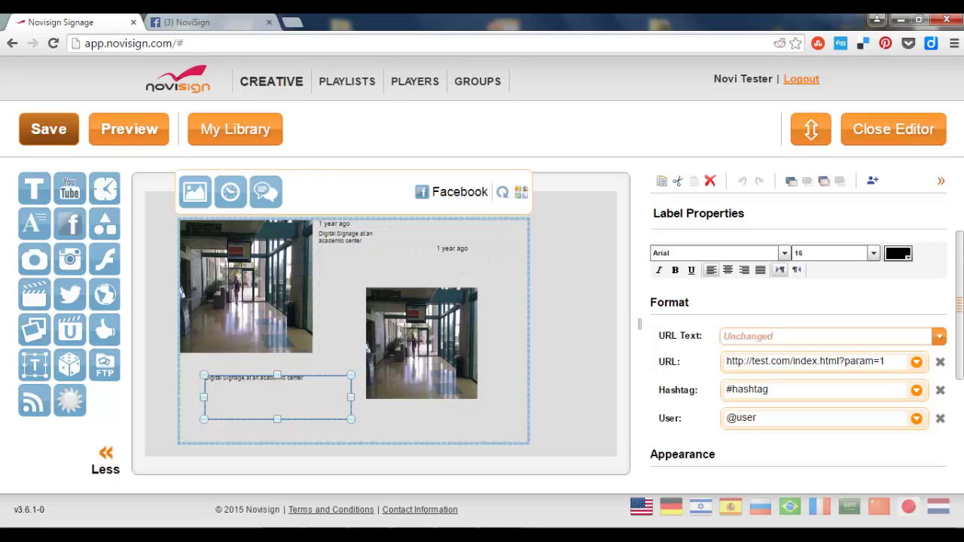
# Step: Save Facebook Creative and close the editor to return to My Creative
pyautogui.click(66, 129)
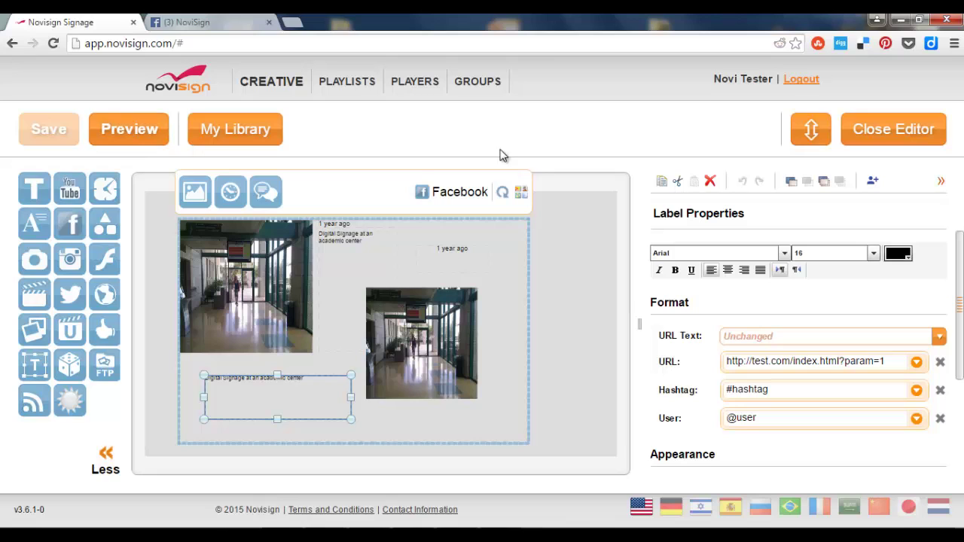
pyautogui.click(870, 134)
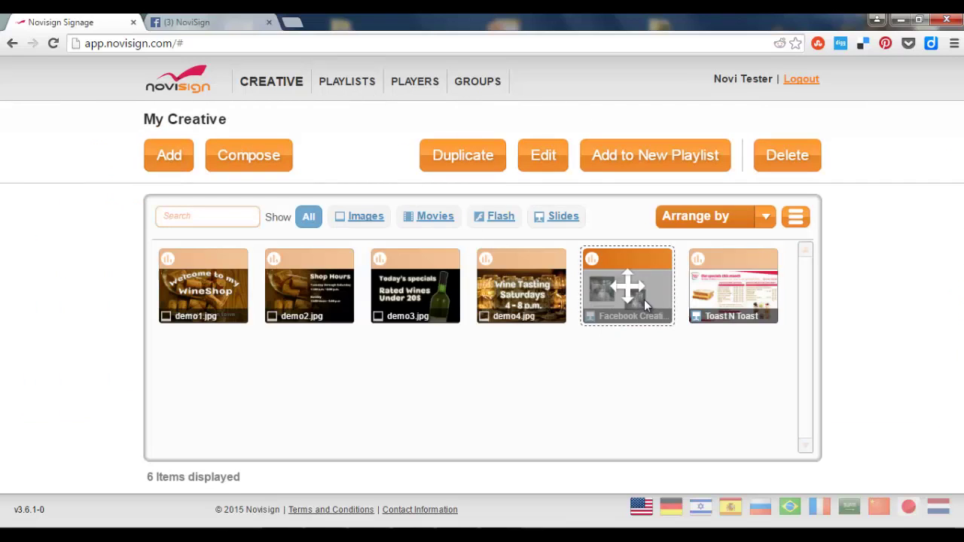
# Step: Create 'Facebook Playlist' containing Facebook Creative with its duration set to 999 seconds
pyautogui.click(619, 166)
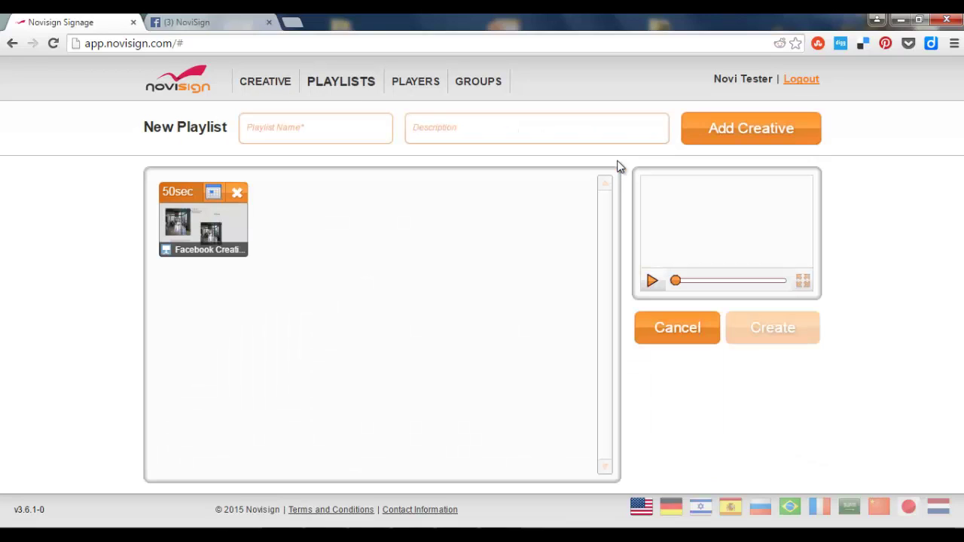
pyautogui.click(340, 133)
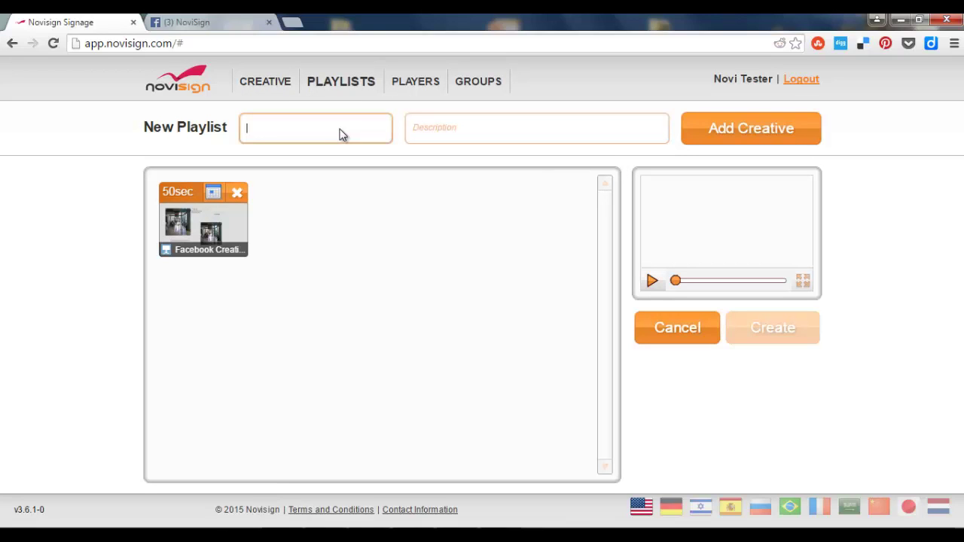
pyautogui.write('Face')
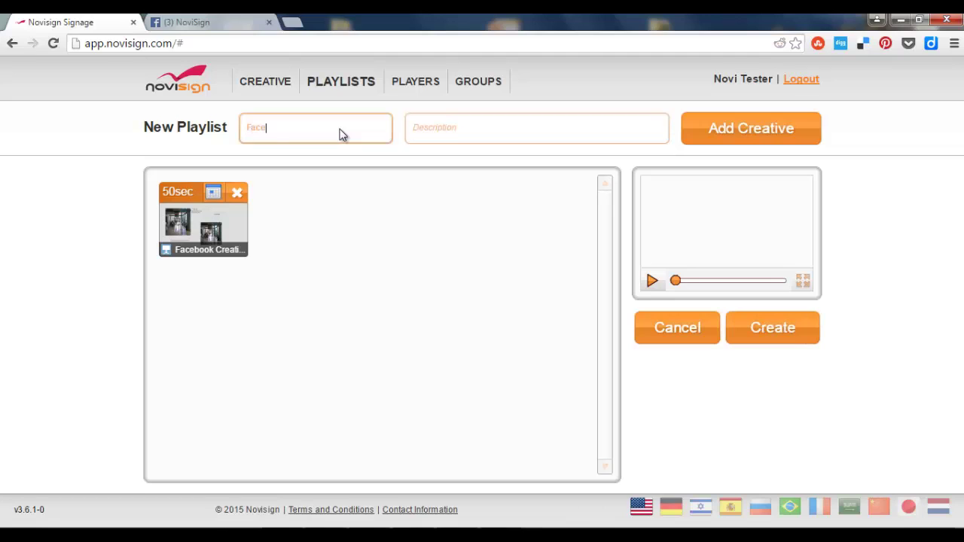
pyautogui.write('book Playlist')
pyautogui.click(186, 194)
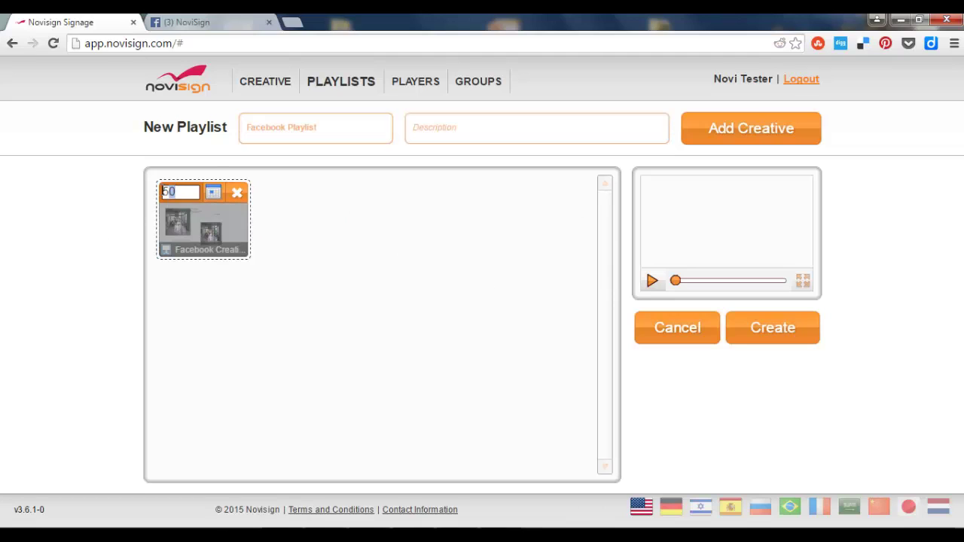
pyautogui.click(173, 192)
pyautogui.write('900')
pyautogui.press('Return')
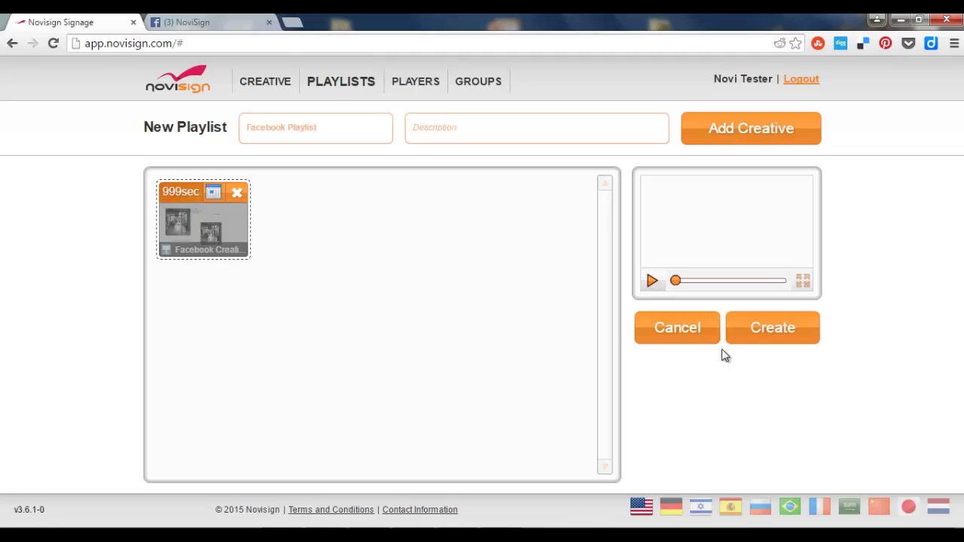
pyautogui.click(754, 335)
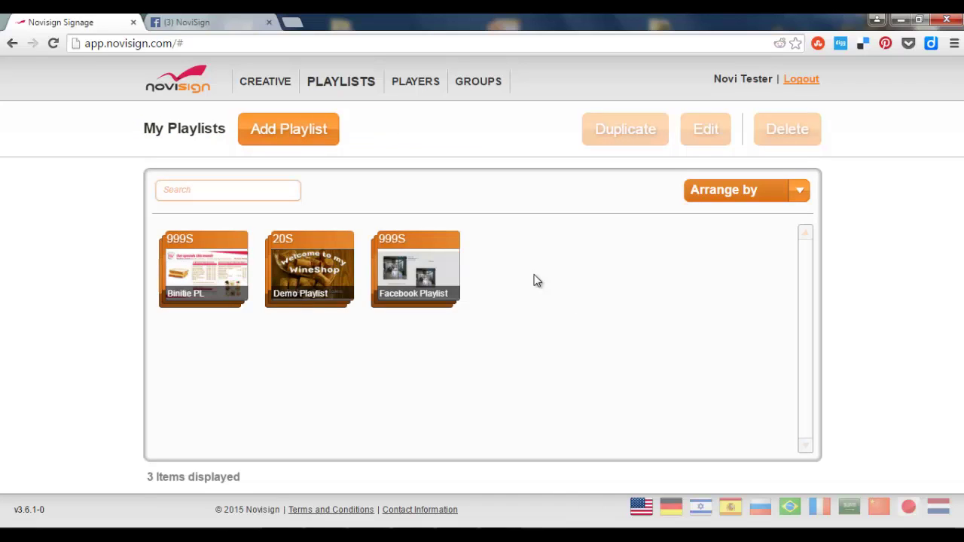
# Step: Add a player named 'Office front' with Facebook Playlist assigned to it
pyautogui.click(413, 84)
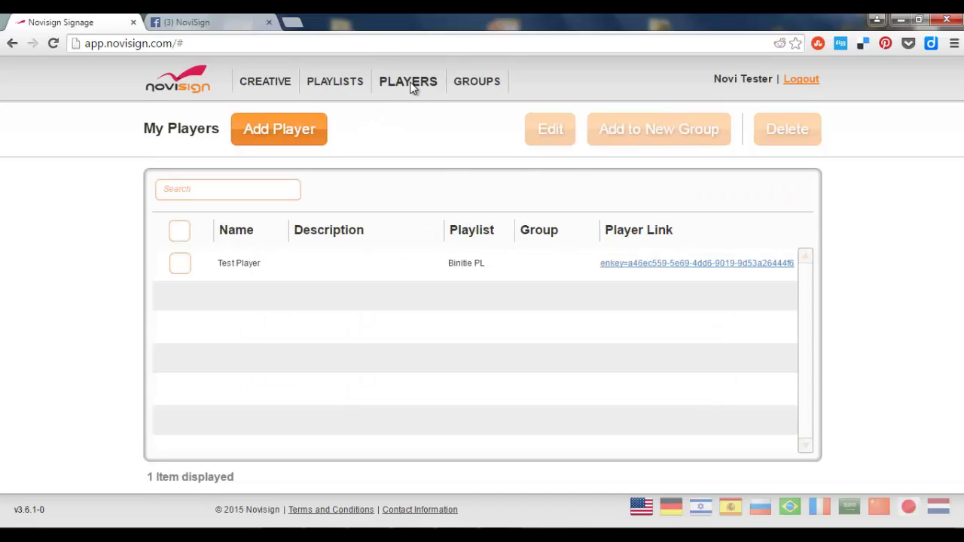
pyautogui.click(299, 140)
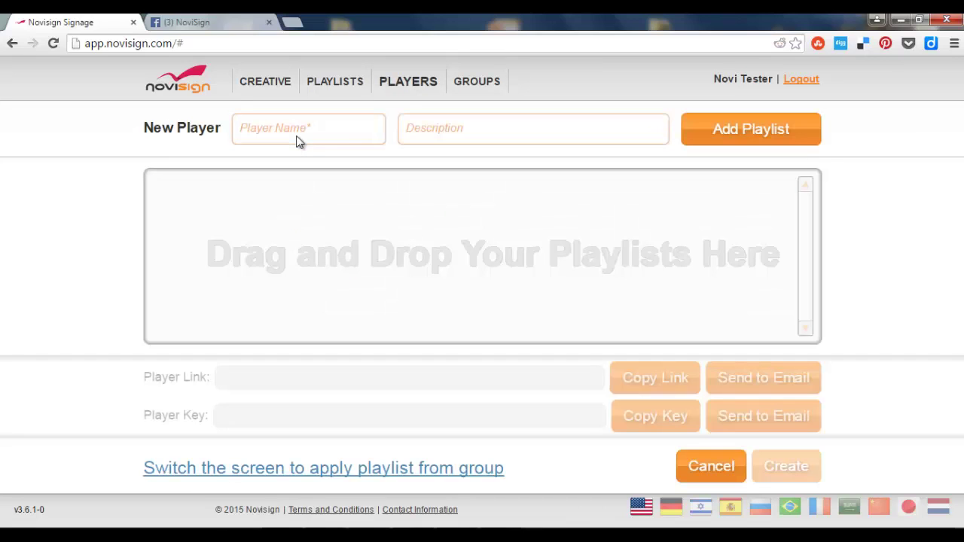
pyautogui.click(316, 132)
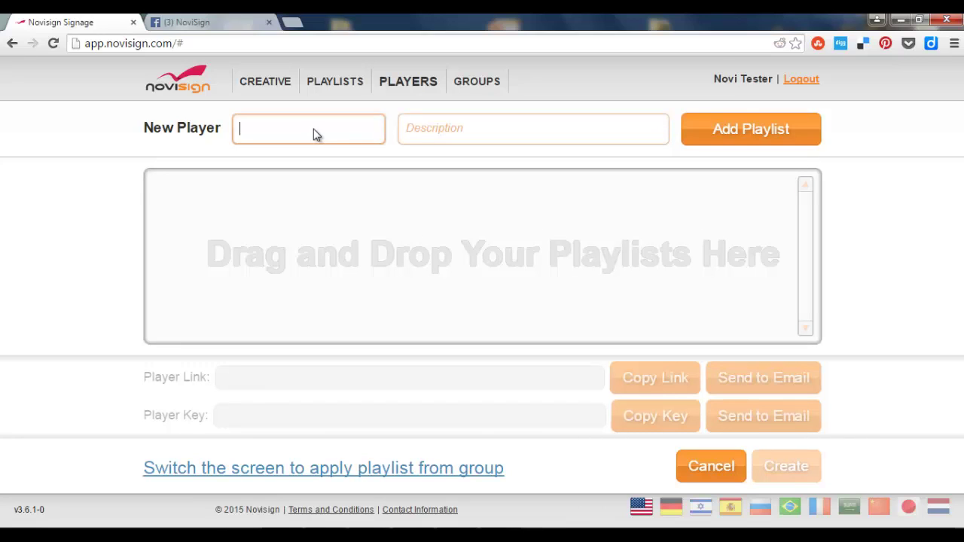
pyautogui.write('Office front')
pyautogui.click(734, 141)
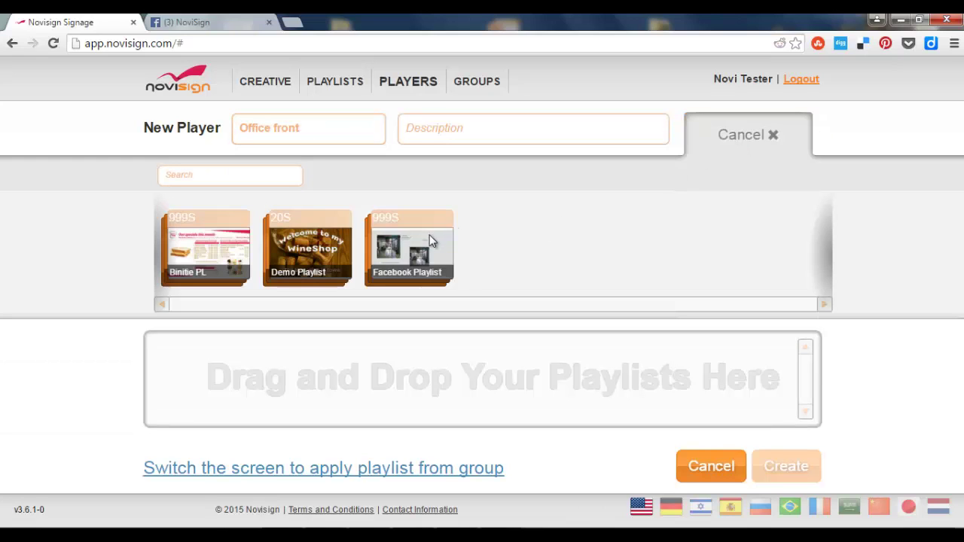
pyautogui.moveTo(429, 235); pyautogui.dragTo(475, 370)
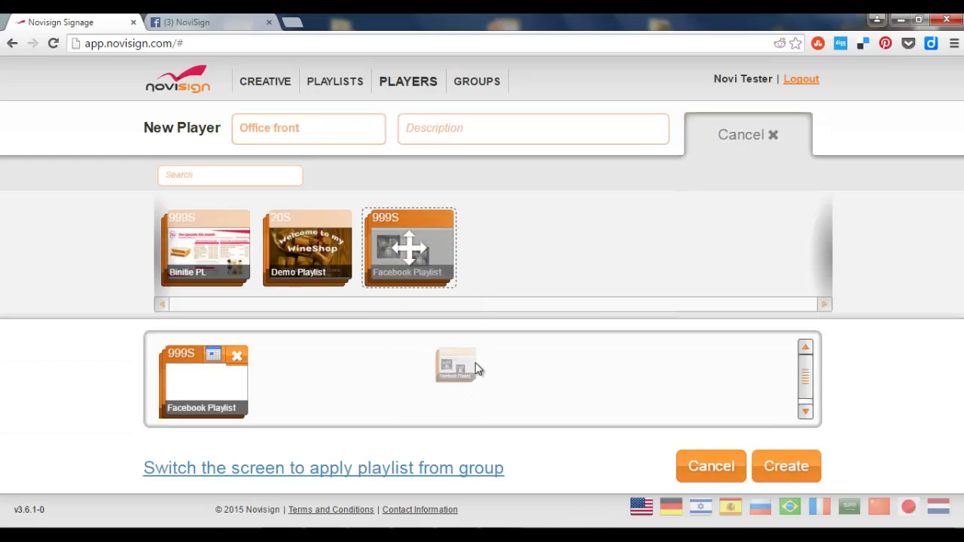
pyautogui.click(773, 469)
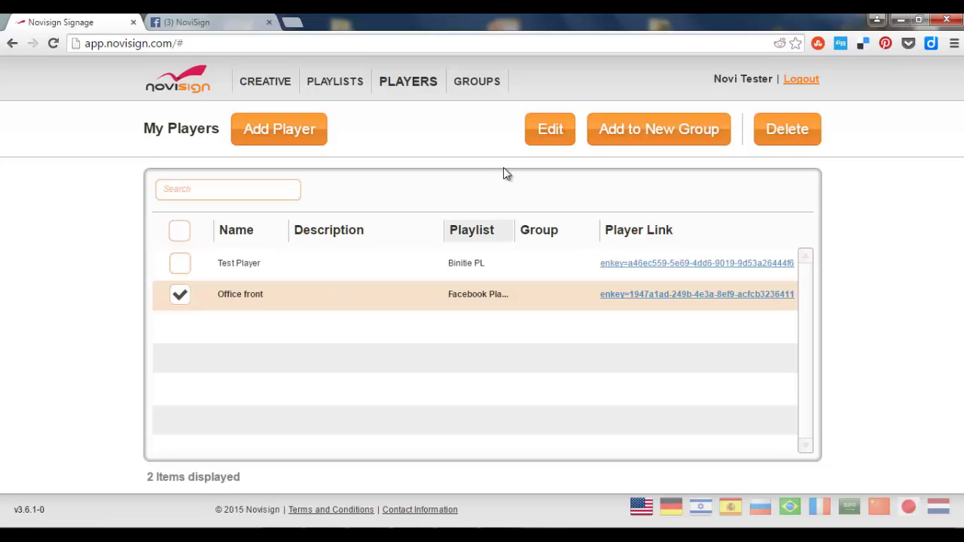
# Step: Copy the Office front player's key from its settings, then close them without saving changes
pyautogui.click(548, 134)
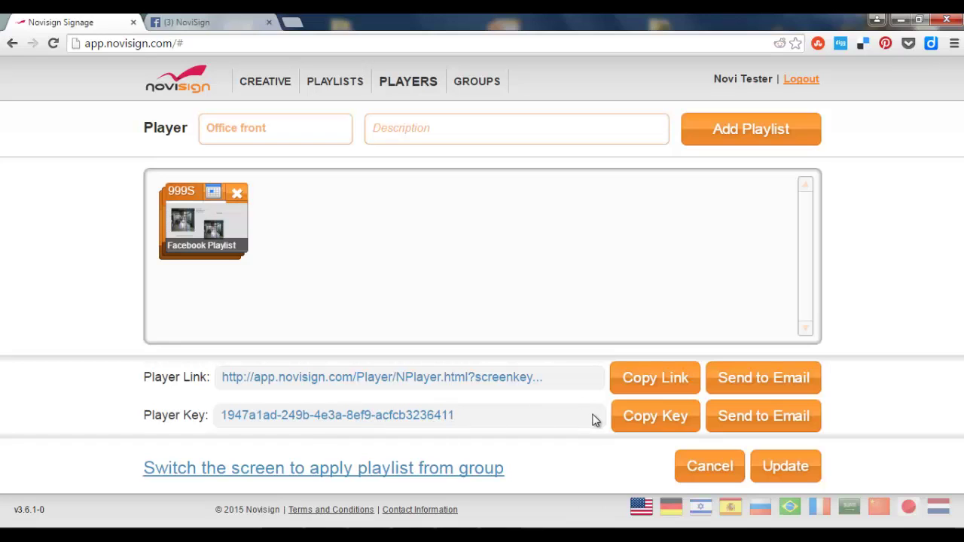
pyautogui.click(624, 408)
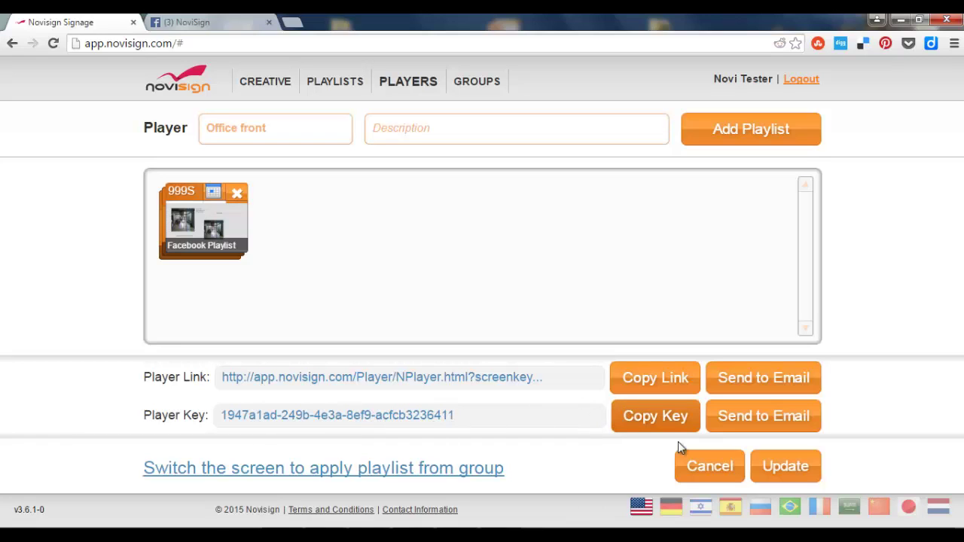
pyautogui.click(700, 455)
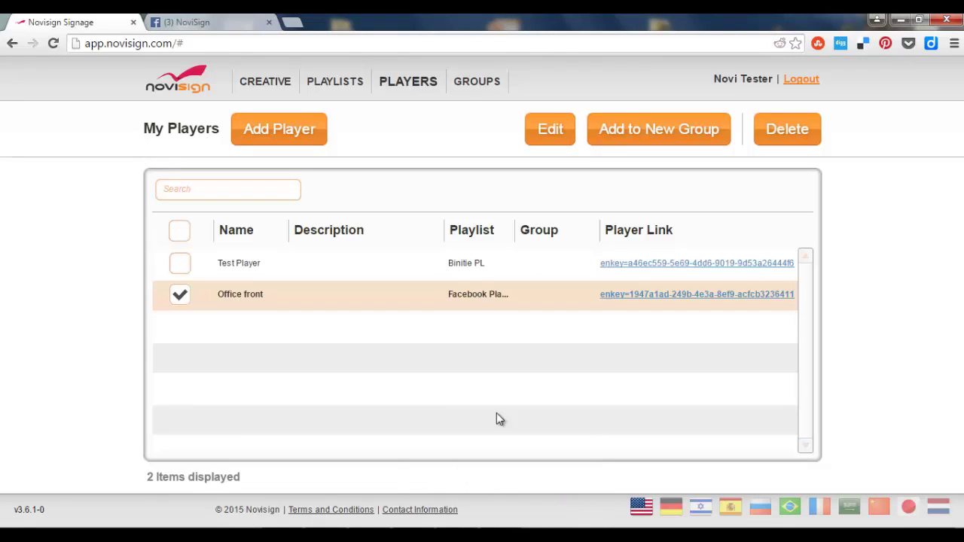
# Step: Launch the Novisign Player desktop application from the desktop
pyautogui.click(957, 527)
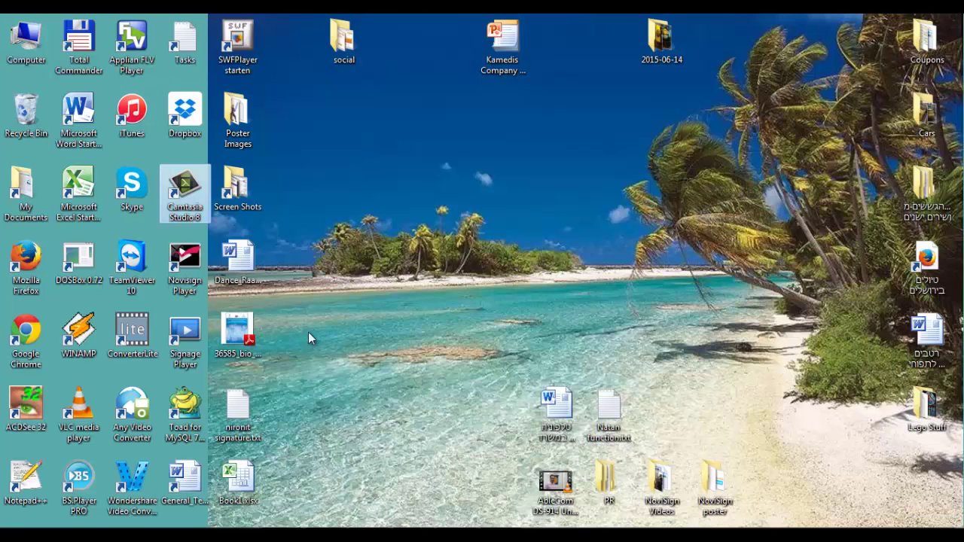
pyautogui.click(198, 258)
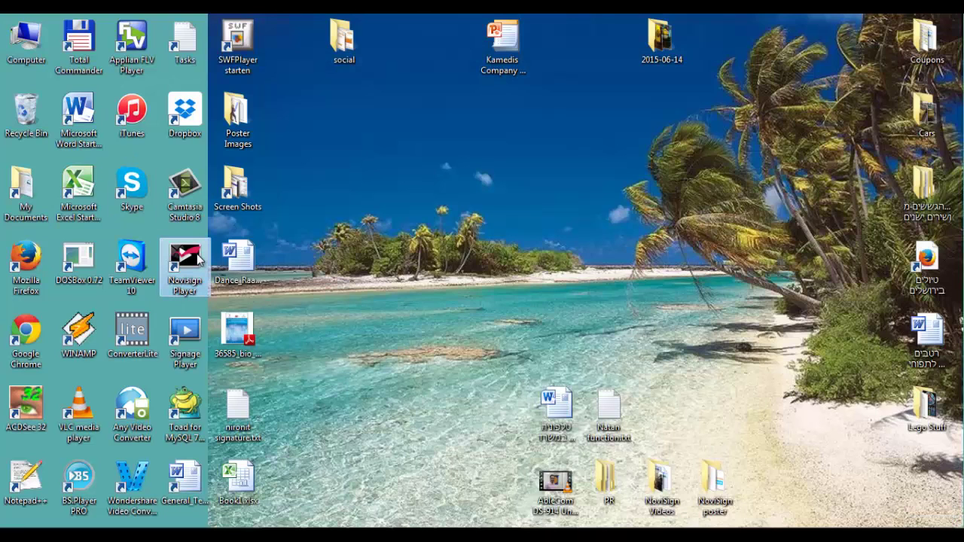
pyautogui.doubleClick(199, 259)
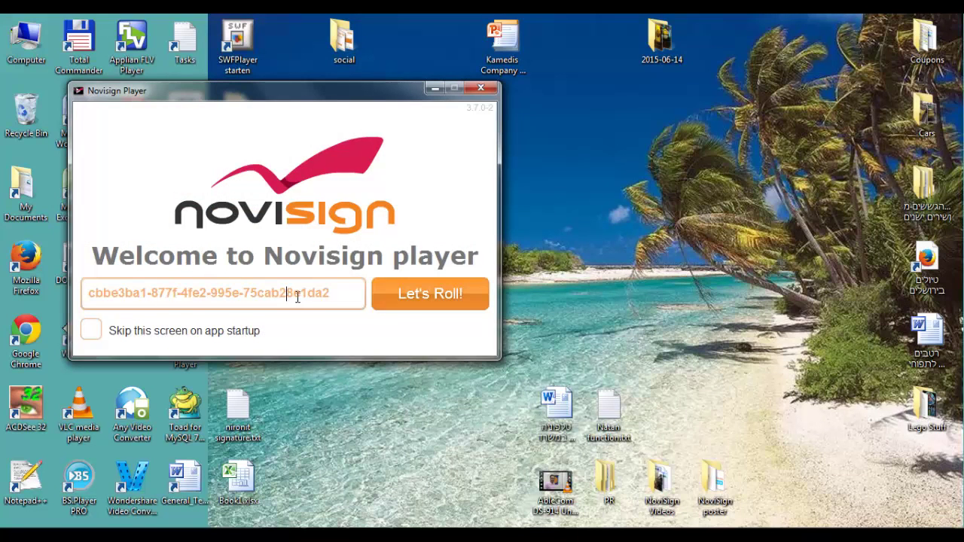
# Step: Replace the old ID with the Office front player's copied key and start the player
pyautogui.moveTo(341, 298); pyautogui.dragTo(113, 381)
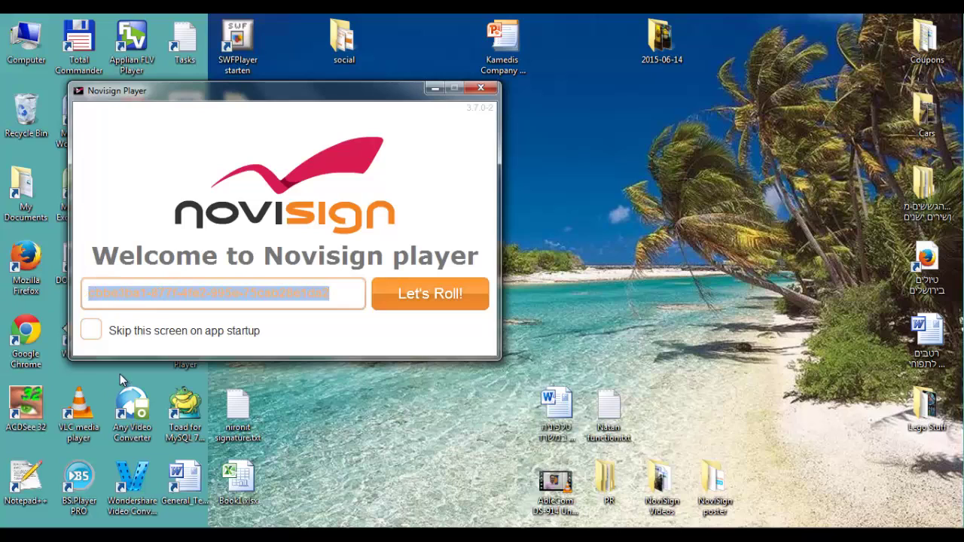
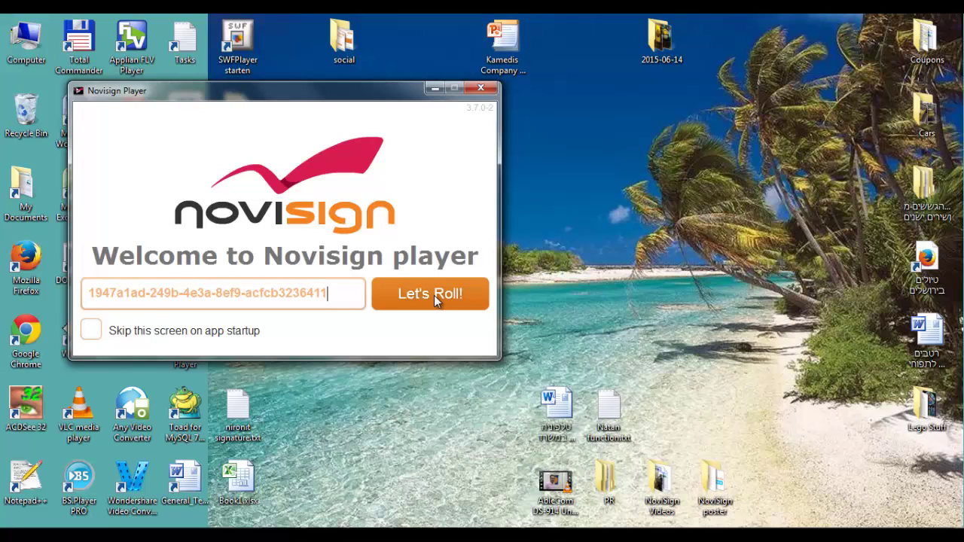
pyautogui.click(434, 295)
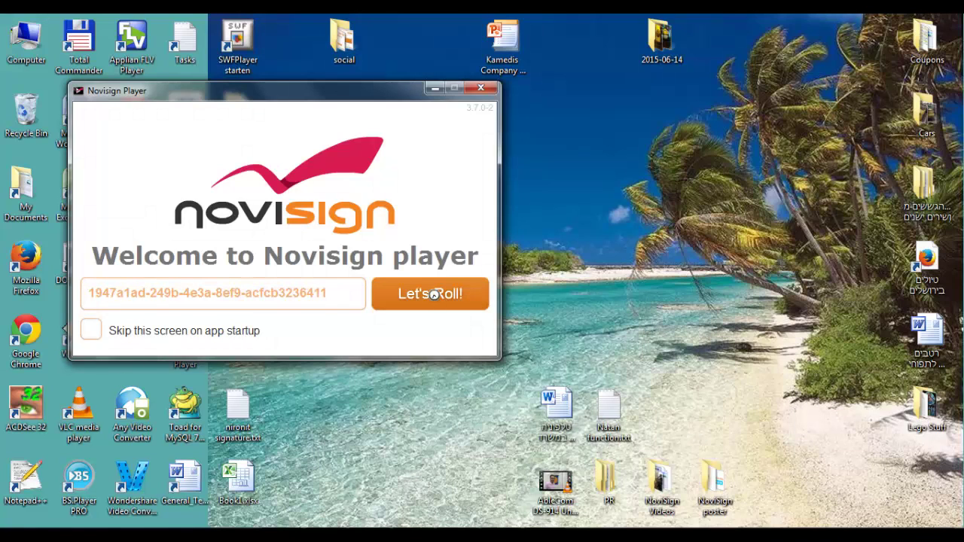